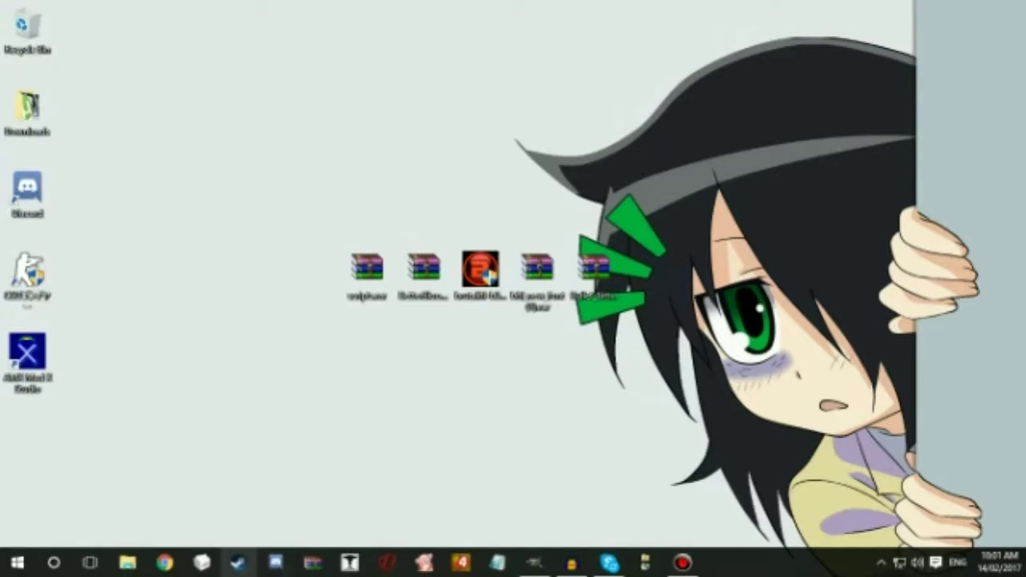
- Open Half-Life's local files folder from its properties in the Steam library
{"action": "left_click", "coordinate": [237, 563]}
{"action": "left_click", "coordinate": [396, 121]}
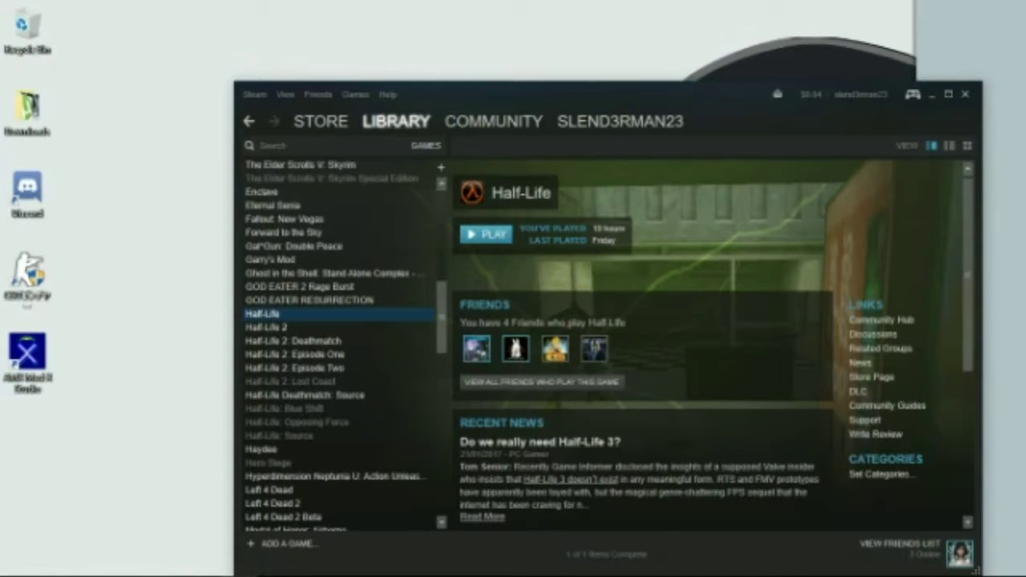
{"action": "right_click", "coordinate": [268, 313]}
{"action": "left_click", "coordinate": [293, 512]}
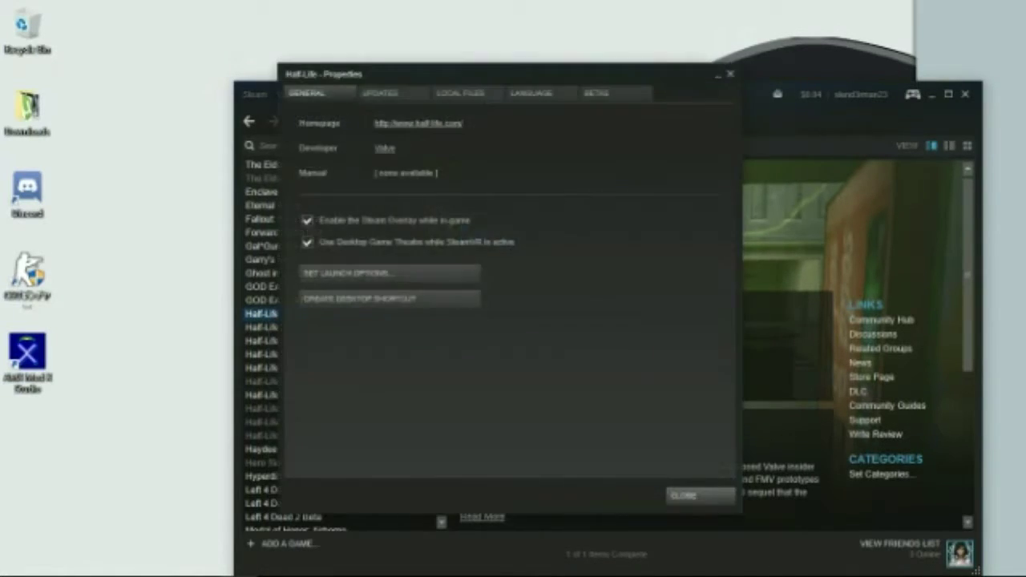
{"action": "left_click", "coordinate": [462, 93]}
{"action": "left_click", "coordinate": [353, 154]}
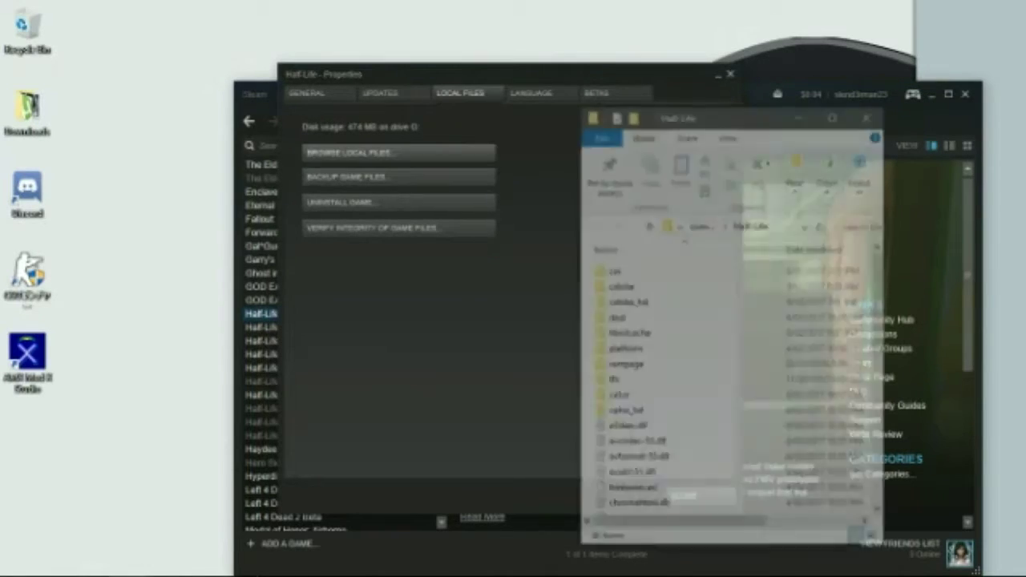
- Close the Half-Life properties and the Steam window, then move the Half-Life folder window aside and minimize it
{"action": "left_click", "coordinate": [730, 74]}
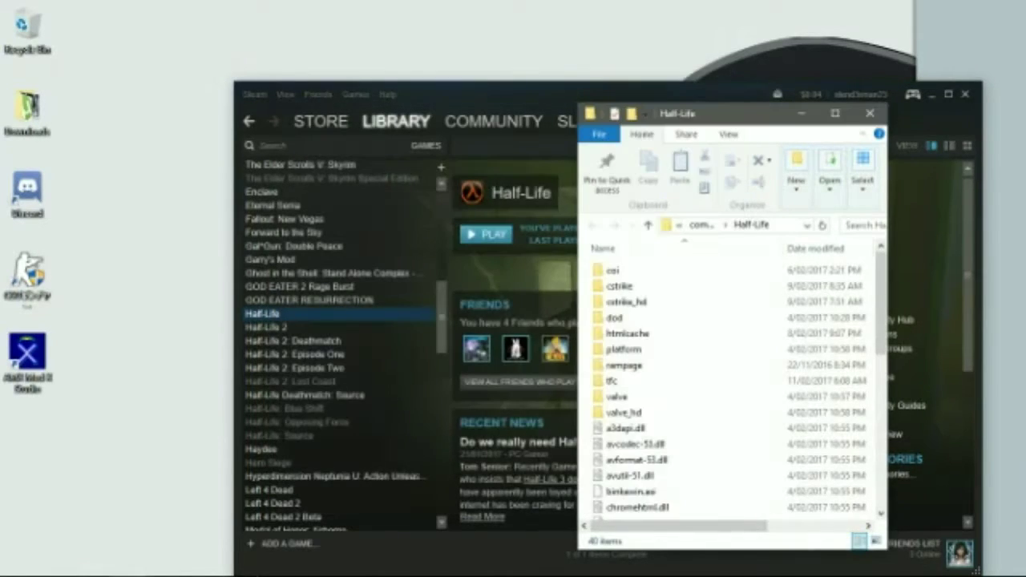
{"action": "left_click", "coordinate": [965, 94]}
{"action": "left_click_drag", "start_coordinate": [716, 120], "coordinate": [794, 138]}
{"action": "left_click", "coordinate": [878, 130]}
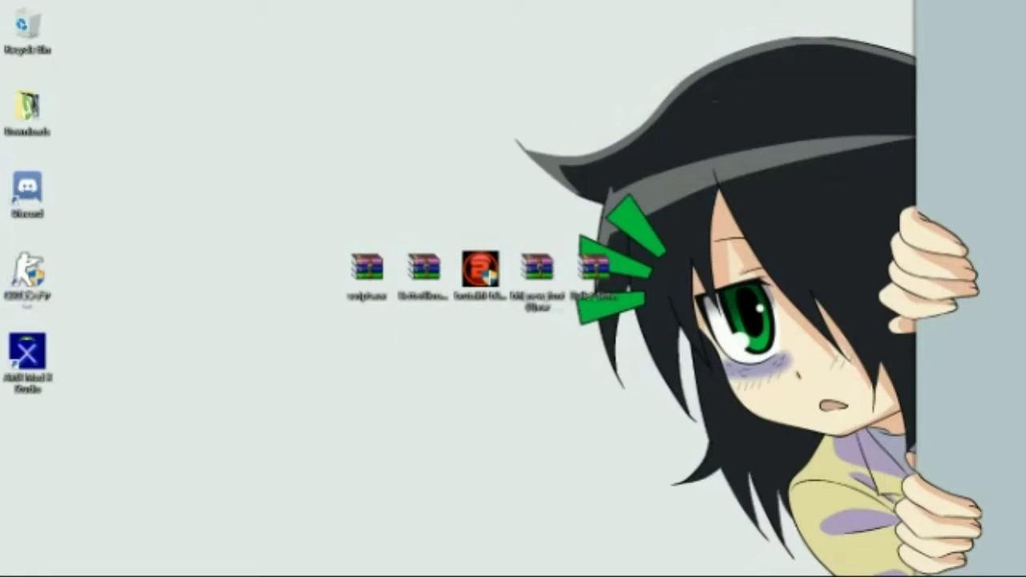
- Run the Brutal Half-Life Beta 0.1 installer from the desktop, install it to G:\SteamLibrary\steamapps\common\Half-Life and close the setup
{"action": "left_click", "coordinate": [481, 271]}
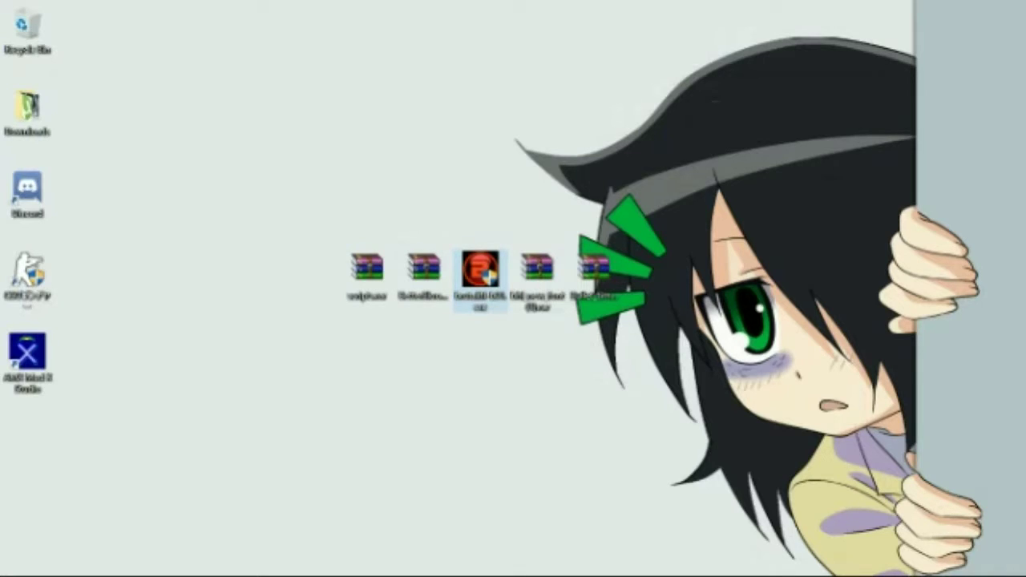
{"action": "key", "text": "Return"}
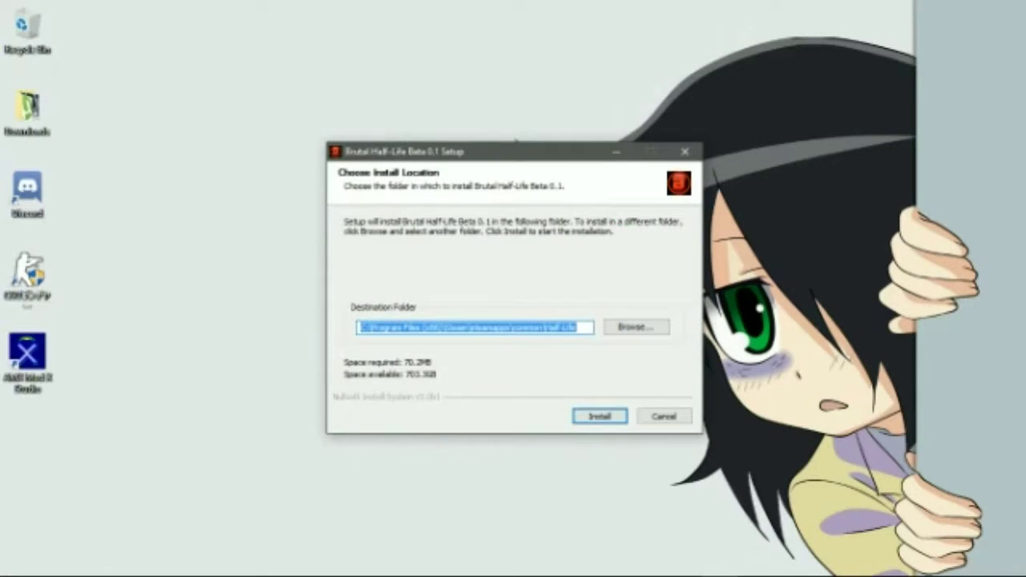
{"action": "left_click", "coordinate": [126, 571]}
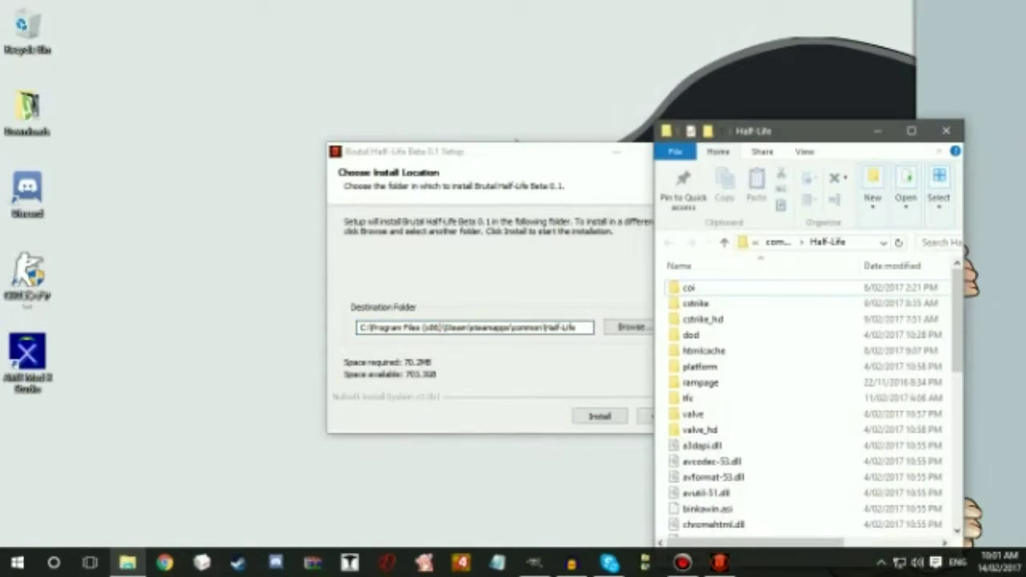
{"action": "left_click", "coordinate": [863, 242]}
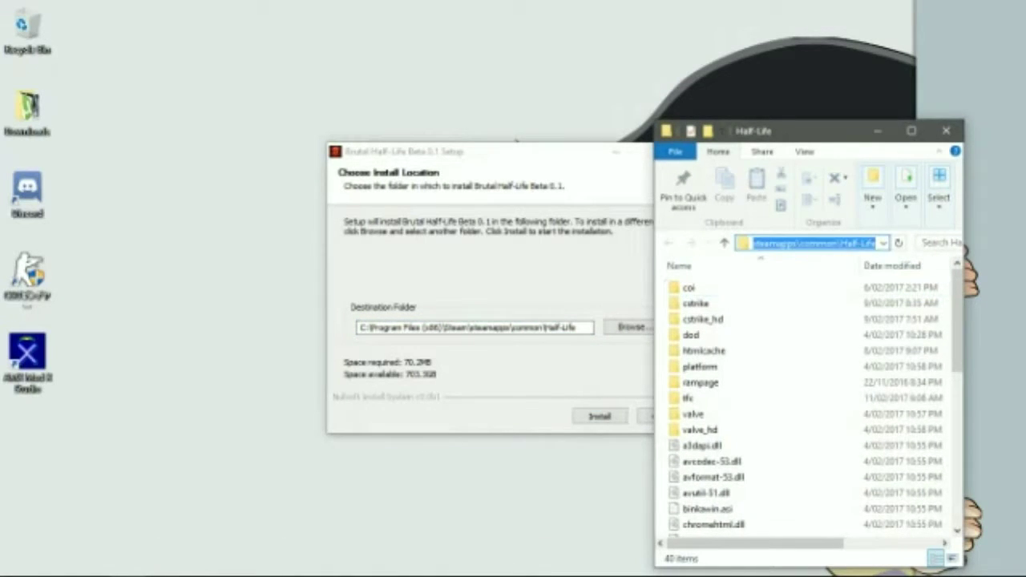
{"action": "key", "text": "alt+Tab"}
{"action": "type", "text": "D:\\Steam\\steamapps\\common\\Half-Life"}
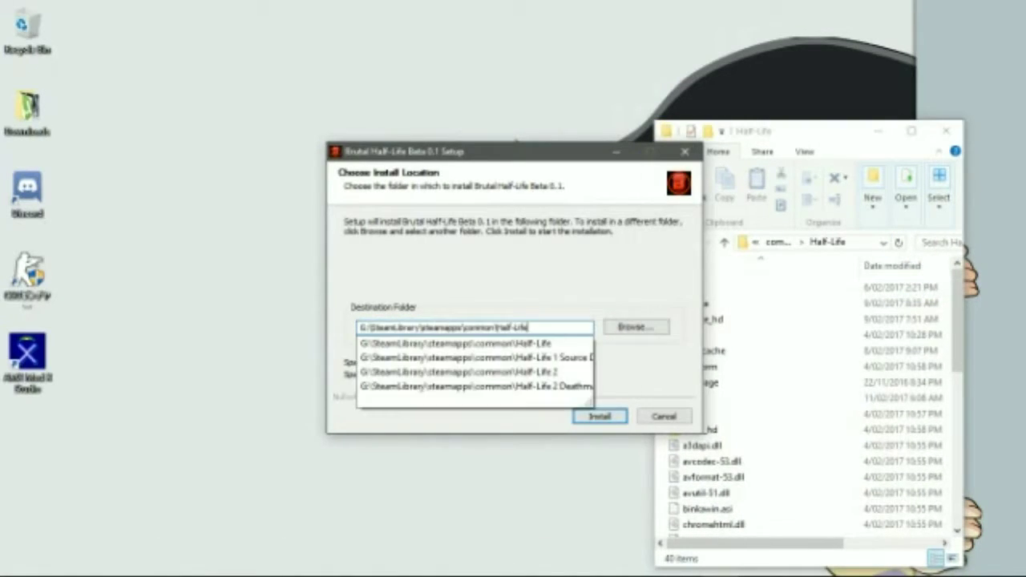
{"action": "key", "text": "Return"}
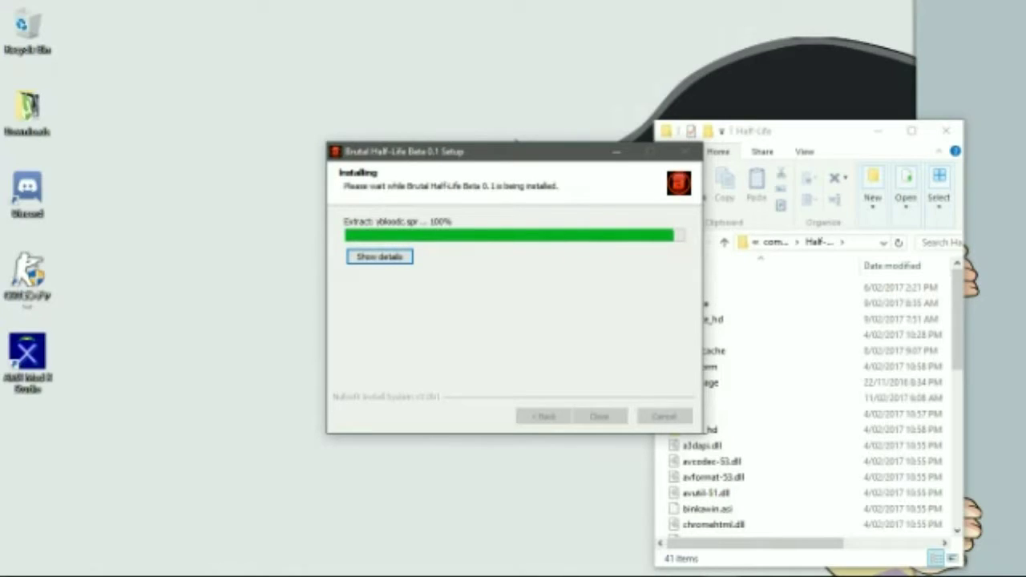
{"action": "key", "text": "Return"}
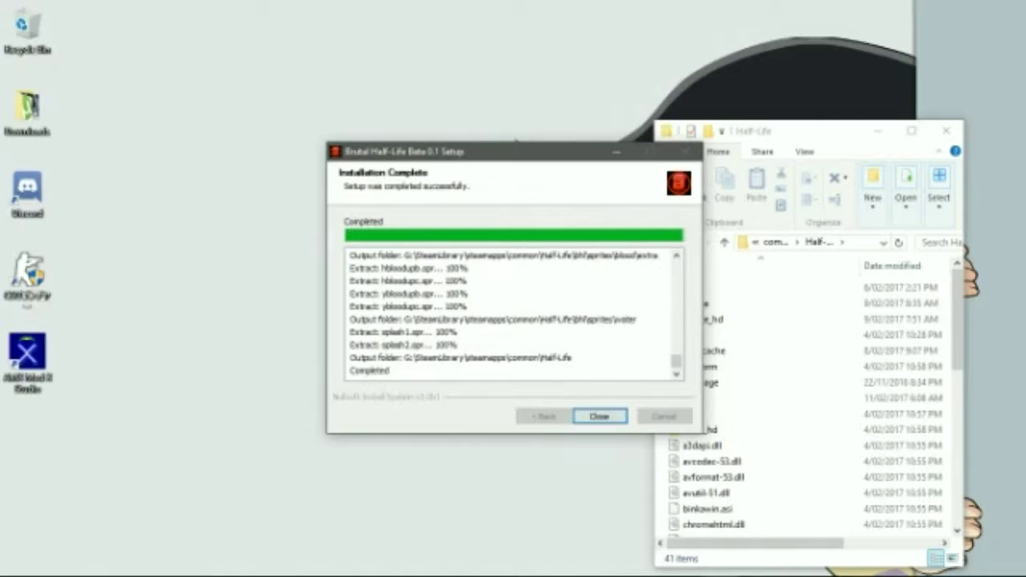
{"action": "key", "text": "Return"}
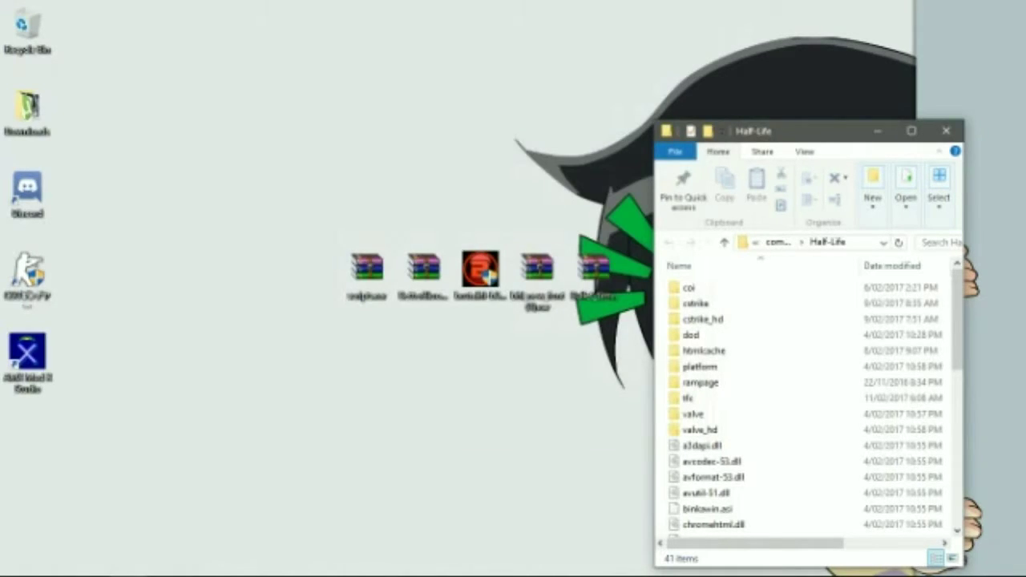
- Arrange the mod installer and the four archives in a single vertical column on the desktop
{"action": "left_click", "coordinate": [553, 361]}
{"action": "double_click", "coordinate": [594, 273]}
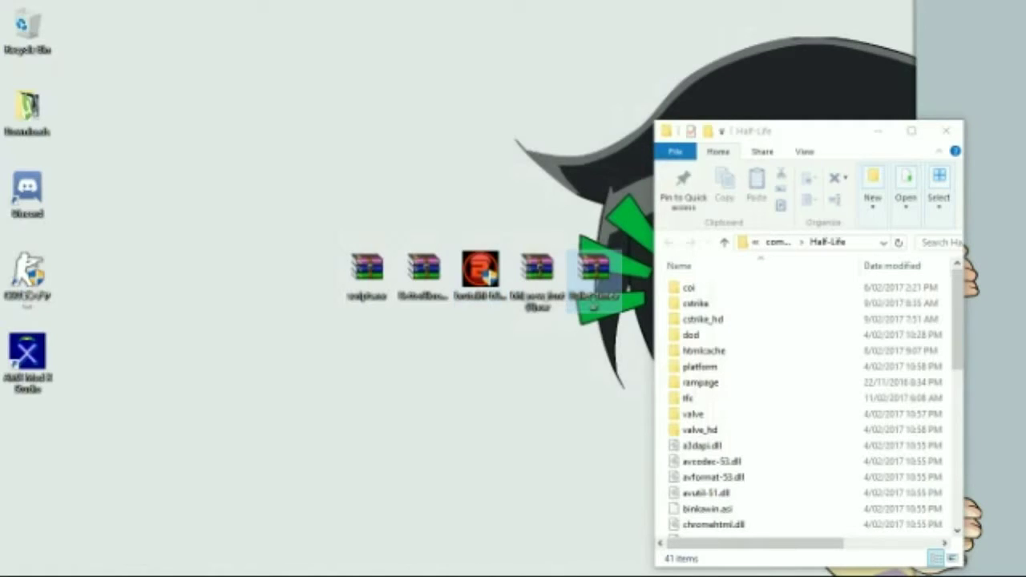
{"action": "left_click_drag", "start_coordinate": [595, 298], "coordinate": [439, 441]}
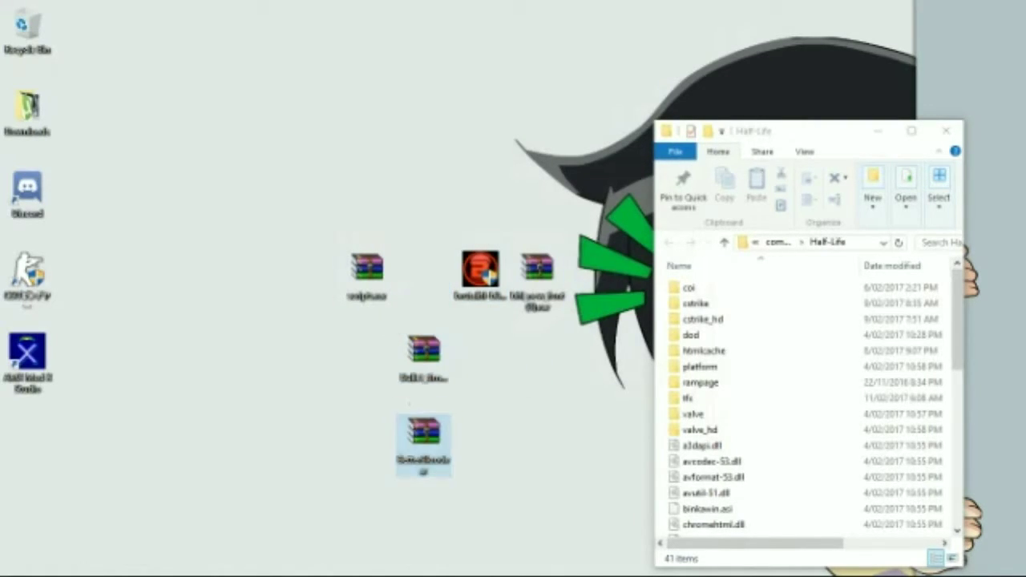
{"action": "left_click", "coordinate": [485, 385]}
{"action": "left_click_drag", "start_coordinate": [542, 277], "coordinate": [424, 274]}
{"action": "left_click_drag", "start_coordinate": [366, 273], "coordinate": [425, 517]}
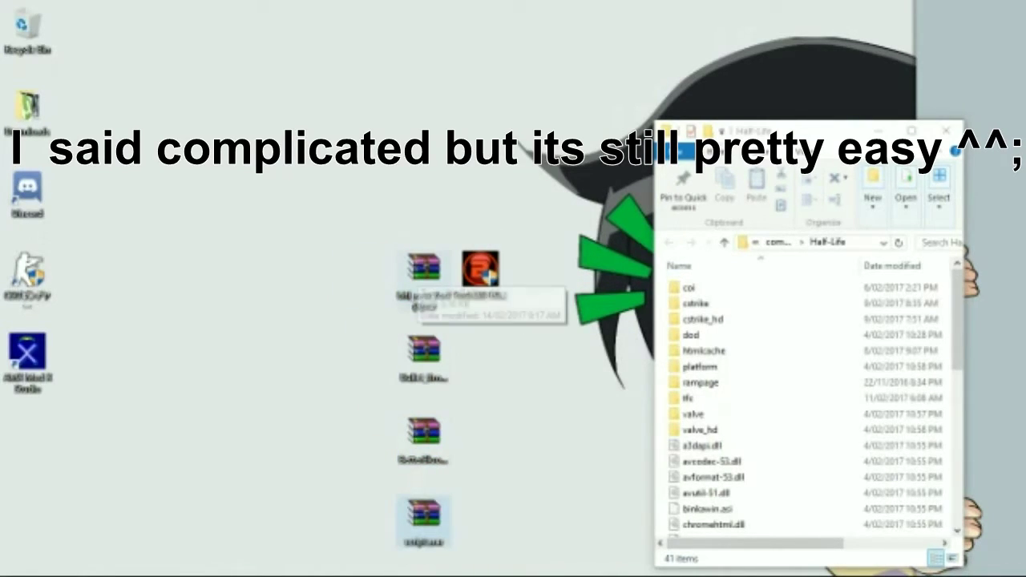
{"action": "left_click", "coordinate": [424, 271]}
{"action": "left_click_drag", "start_coordinate": [479, 271], "coordinate": [424, 192]}
{"action": "left_click_drag", "start_coordinate": [496, 154], "coordinate": [289, 545]}
{"action": "left_click_drag", "start_coordinate": [425, 517], "coordinate": [408, 438]}
{"action": "left_click", "coordinate": [350, 434]}
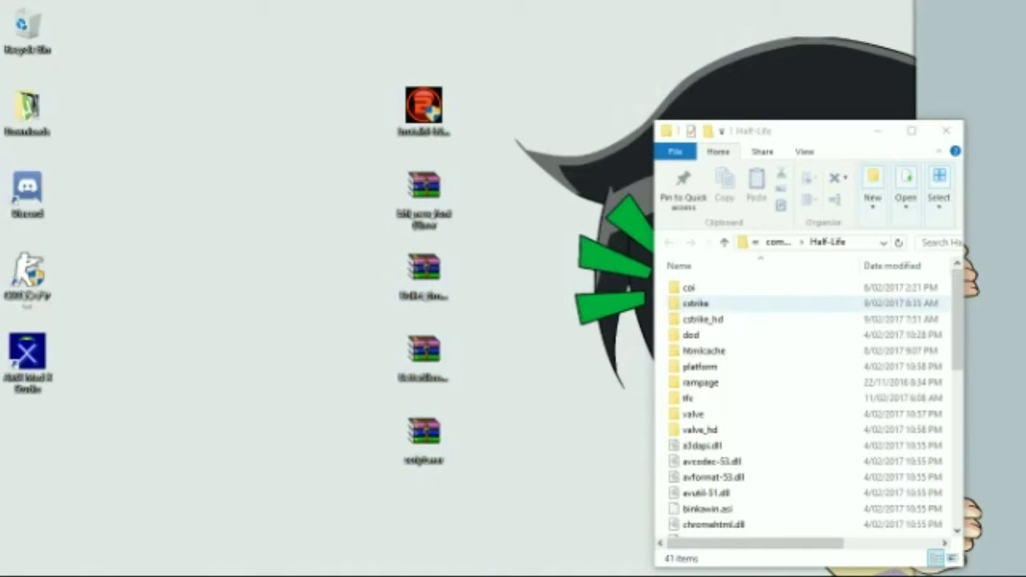
- Refresh the Half-Life folder and open its bhl subfolder
{"action": "right_click", "coordinate": [670, 303]}
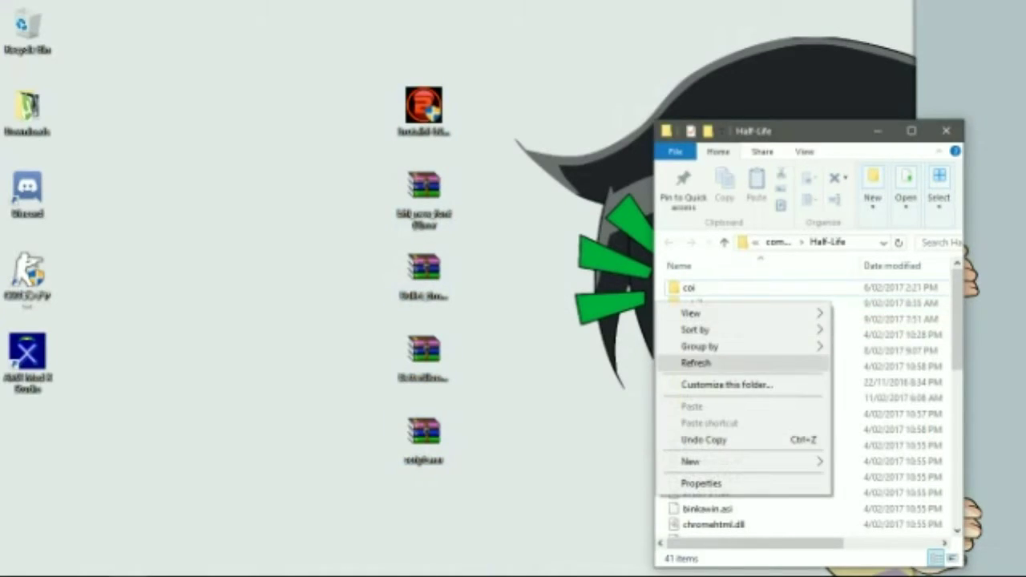
{"action": "left_click", "coordinate": [698, 363]}
{"action": "double_click", "coordinate": [691, 288]}
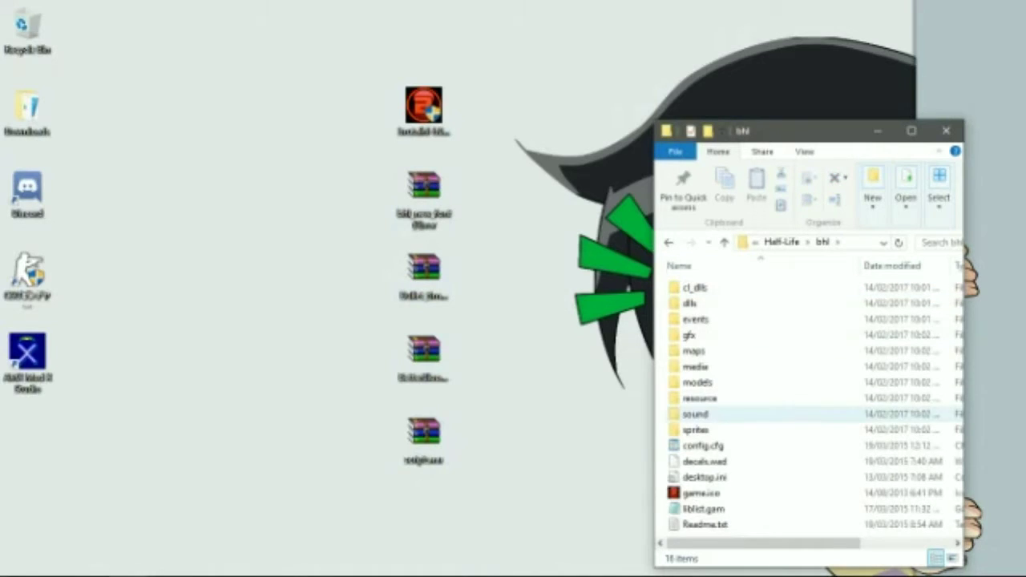
- Open scripts.rar from the desktop and extract scripts.cfg into the bhl folder
{"action": "left_click", "coordinate": [545, 448]}
{"action": "double_click", "coordinate": [424, 437]}
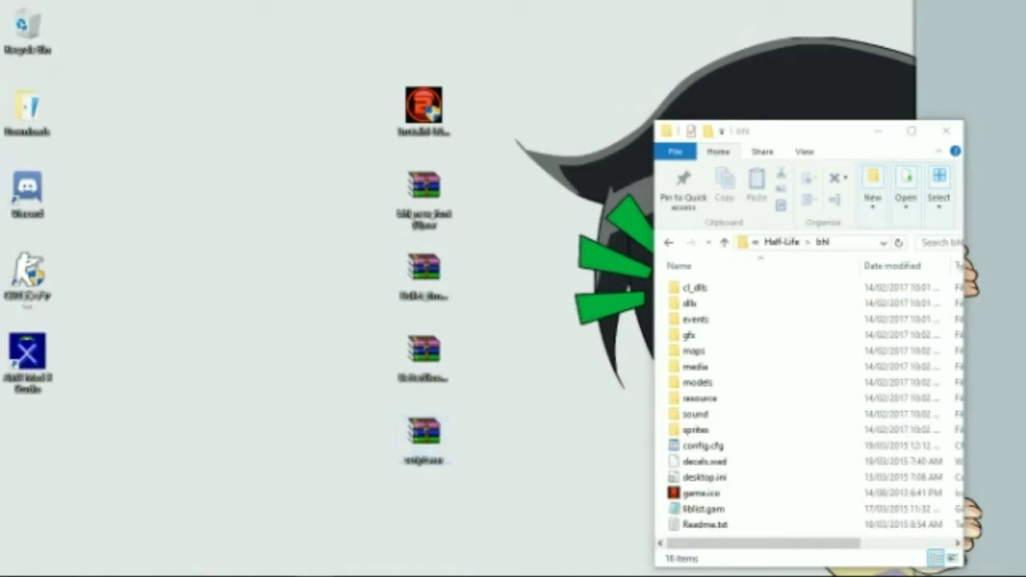
{"action": "left_click_drag", "start_coordinate": [171, 265], "coordinate": [705, 461]}
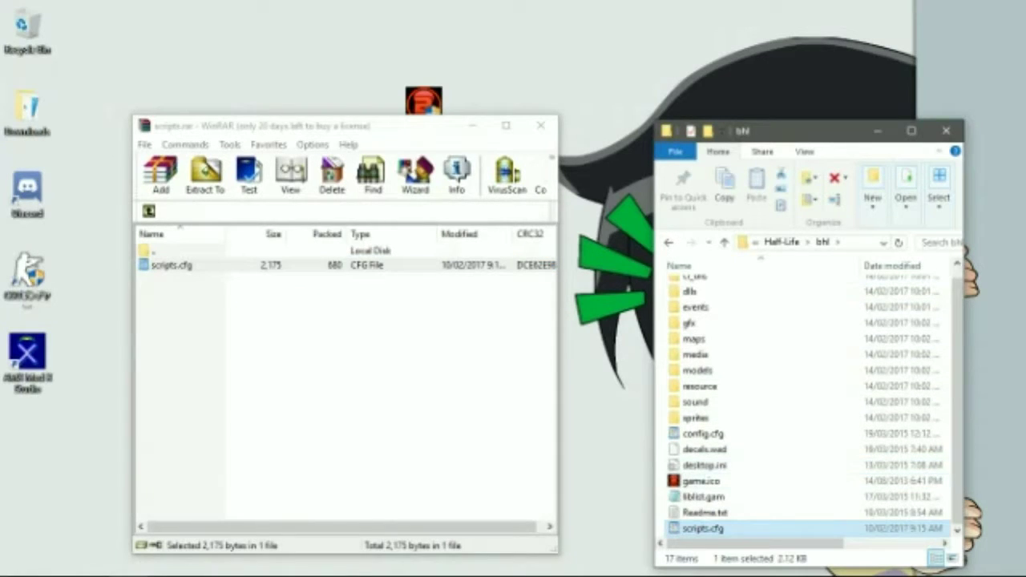
- Open scripts.cfg from the bhl folder, add the line "exec bullettime.cfg" after a blank line at its end, and save and close it
{"action": "double_click", "coordinate": [703, 528]}
{"action": "scroll", "coordinate": [754, 329], "scroll_direction": "down", "scroll_amount": 20}
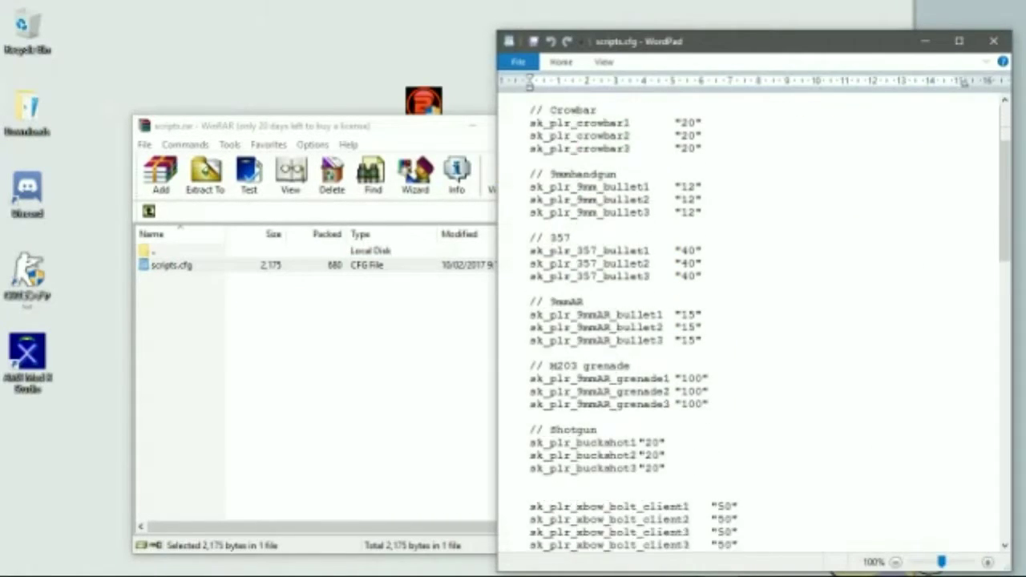
{"action": "scroll", "coordinate": [753, 329], "scroll_direction": "down", "scroll_amount": 6}
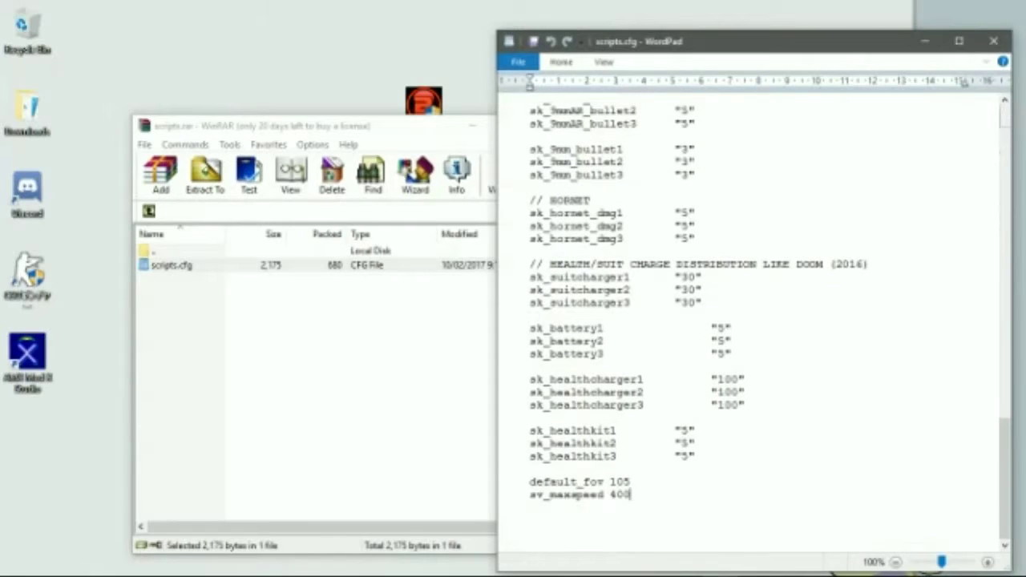
{"action": "key", "text": "Return"}
{"action": "key", "text": "Return"}
{"action": "type", "text": "exec "}
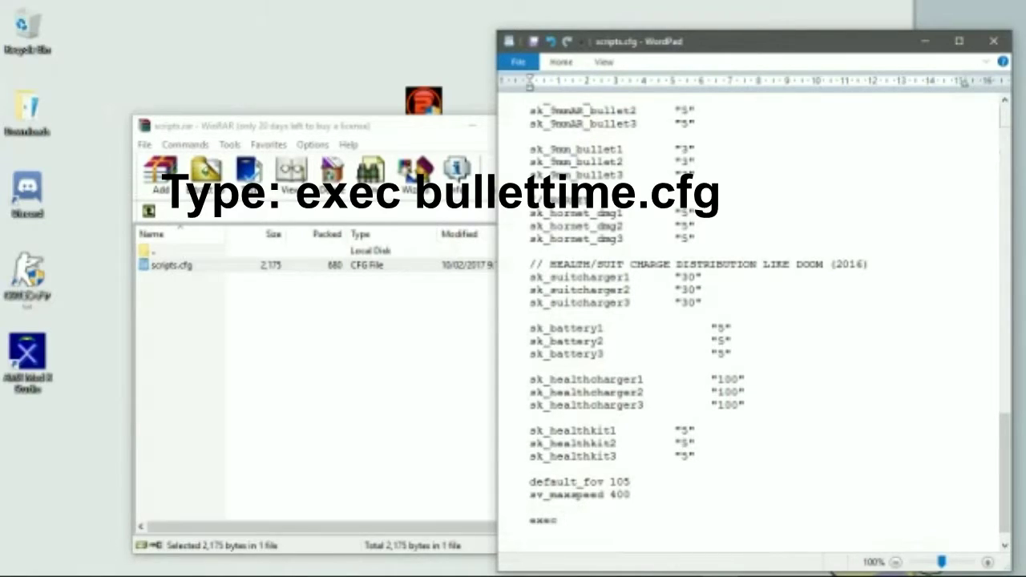
{"action": "type", "text": "b7ul"}
{"action": "key", "text": "BackSpace"}
{"action": "key", "text": "BackSpace"}
{"action": "type", "text": "llettim"}
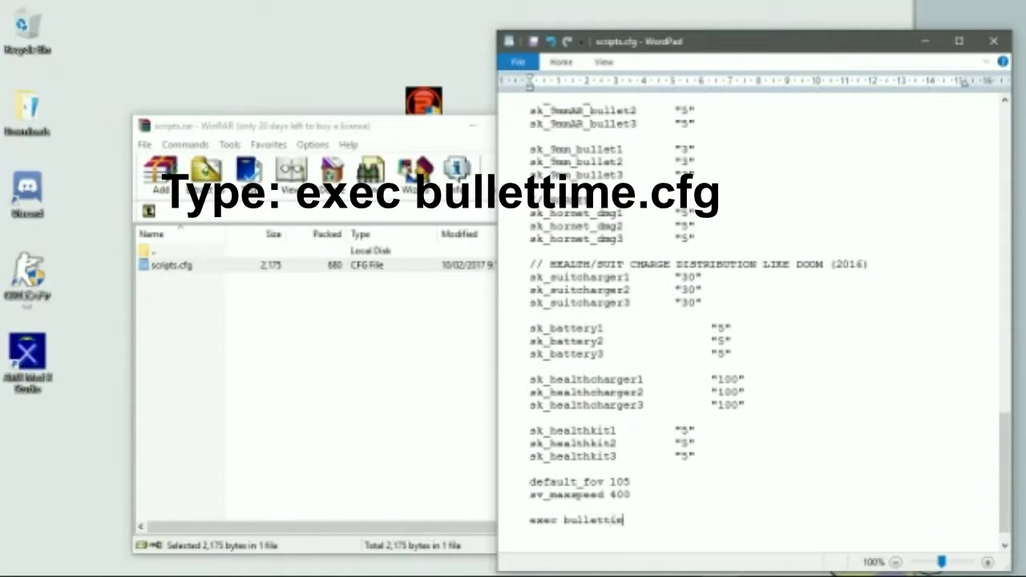
{"action": "type", "text": "e.cfg"}
{"action": "key", "text": "ctrl+s"}
{"action": "left_click", "coordinate": [993, 41]}
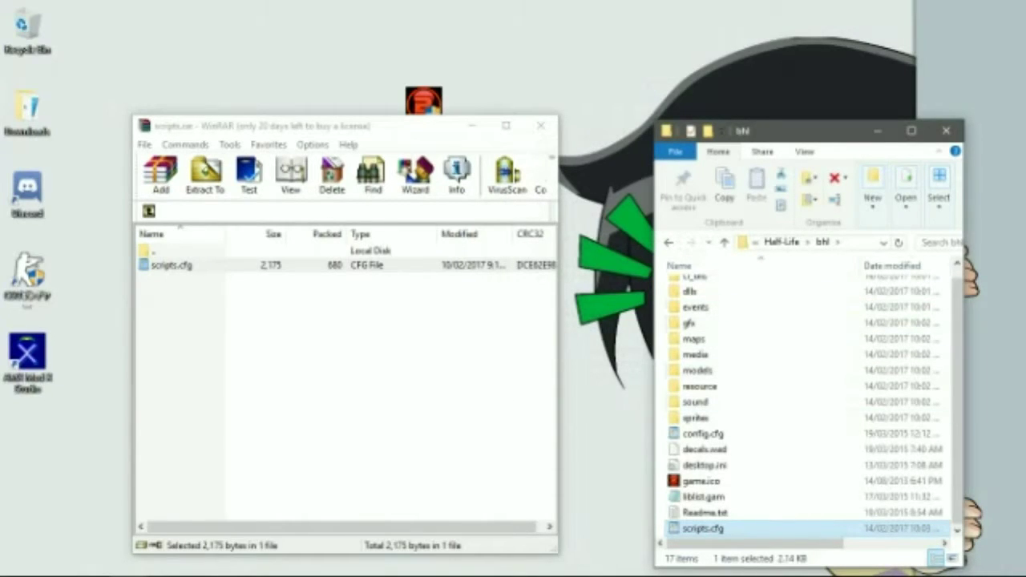
- Rename scripts.cfg in the bhl folder to userconfig.cfg and close the scripts.rar archive
{"action": "key", "text": "F2"}
{"action": "type", "text": "use"}
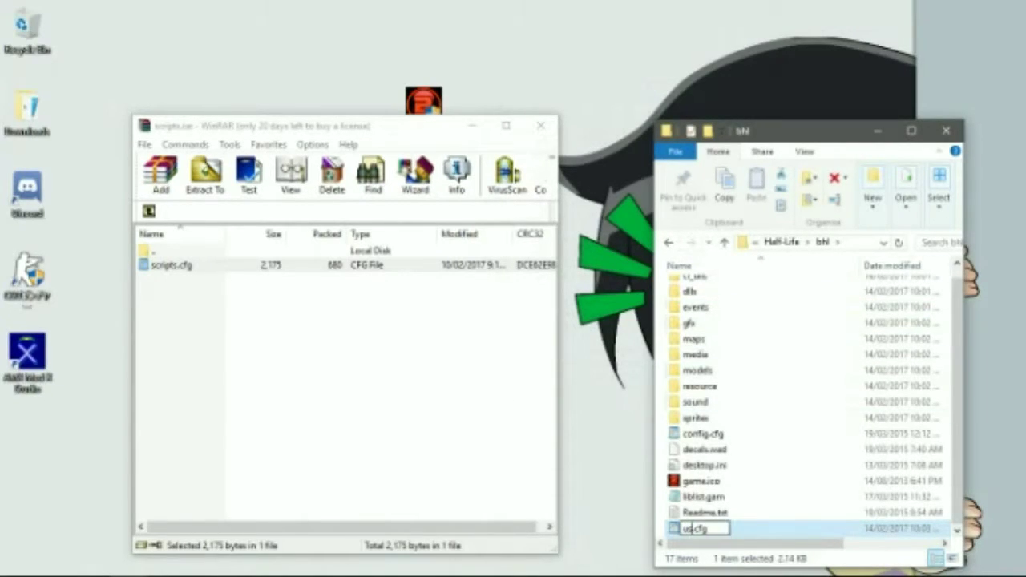
{"action": "type", "text": "rconfig"}
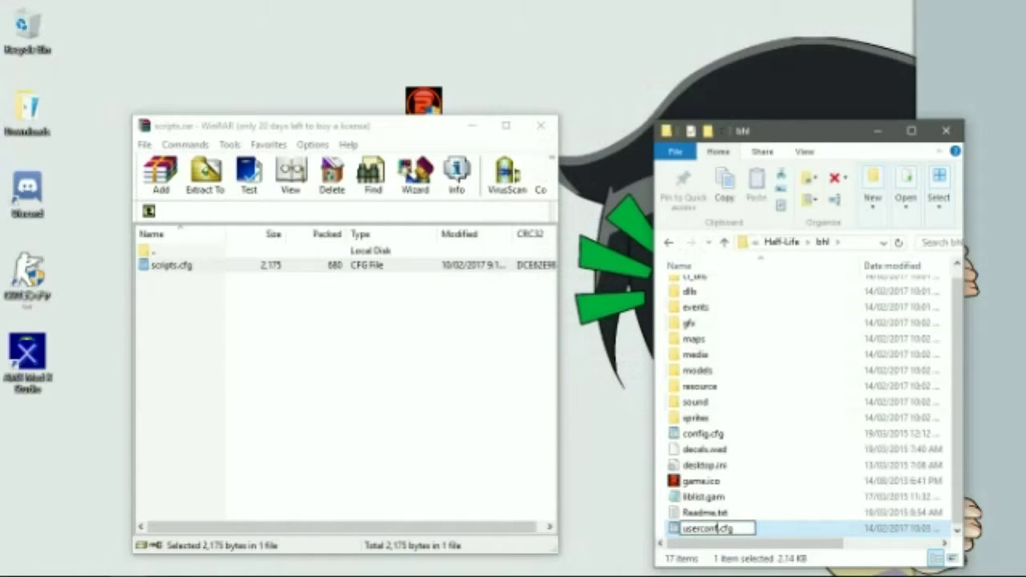
{"action": "key", "text": "Return"}
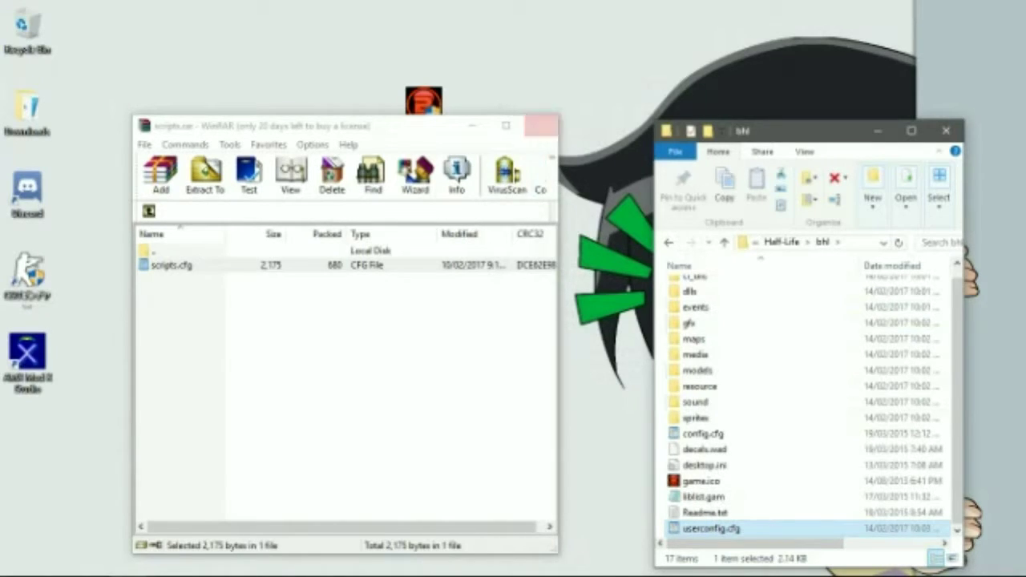
{"action": "left_click", "coordinate": [541, 125]}
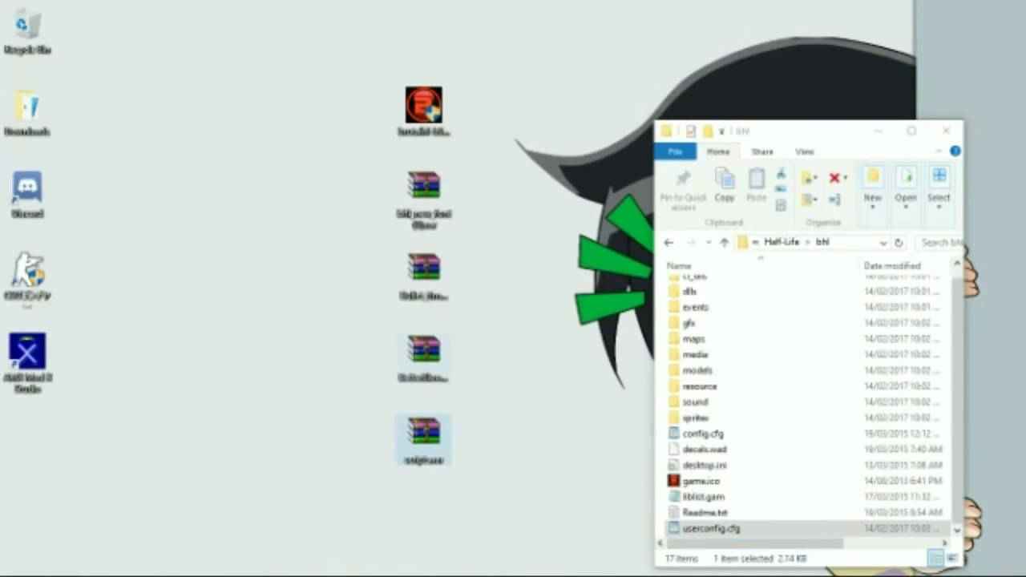
- Open BetterBlood.rar and extract decals.wad into the bhl folder, replacing the existing file
{"action": "double_click", "coordinate": [423, 352]}
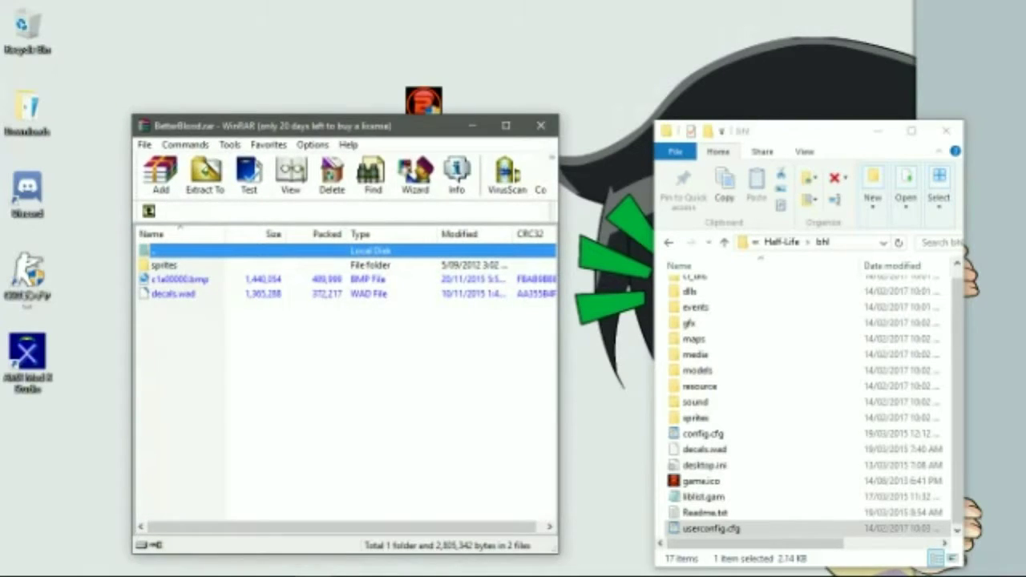
{"action": "left_click", "coordinate": [174, 294]}
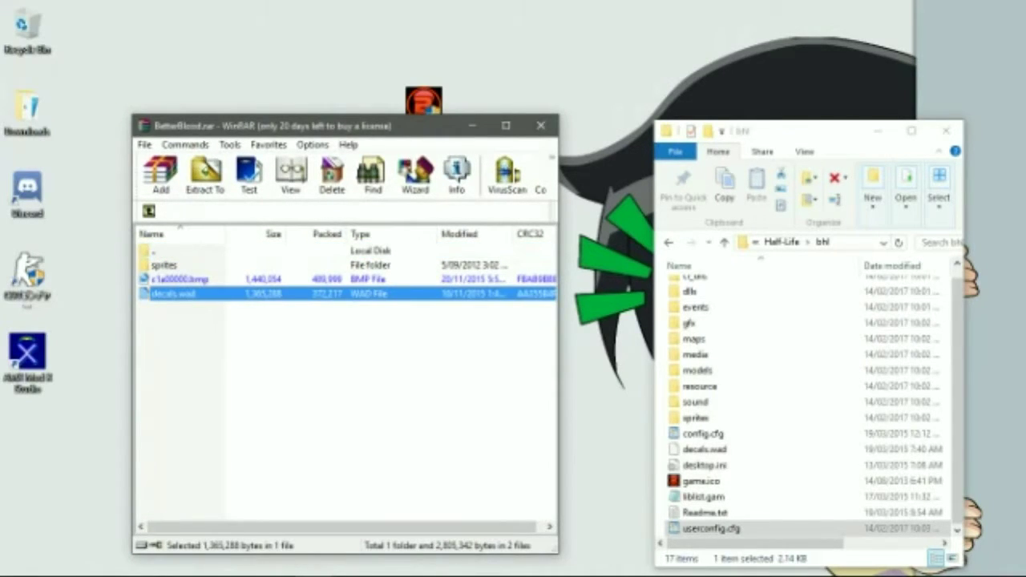
{"action": "left_click_drag", "start_coordinate": [174, 293], "coordinate": [705, 465]}
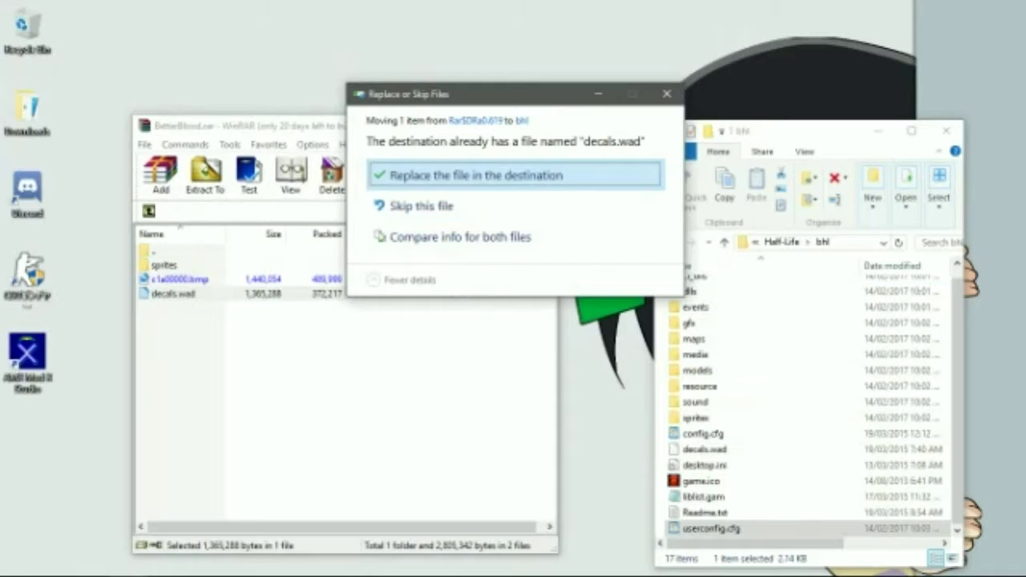
{"action": "left_click", "coordinate": [476, 175]}
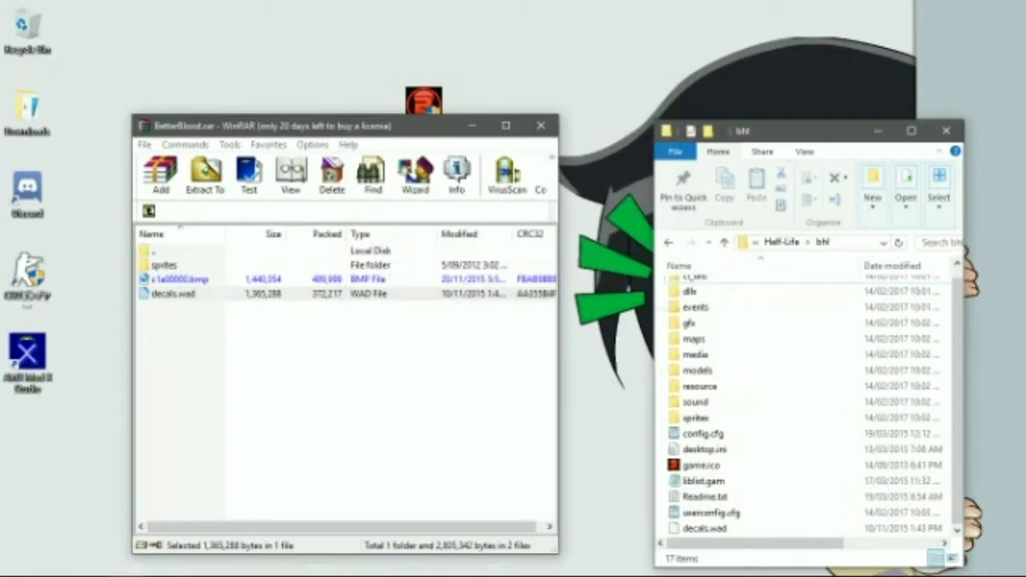
- Extract blood.spr, blooddrop.spr and bloodspray.spr from the sprites folder of BetterBlood.rar into bhl's sprites folder, and close the archive
{"action": "left_click", "coordinate": [241, 352]}
{"action": "double_click", "coordinate": [165, 265]}
{"action": "left_click_drag", "start_coordinate": [211, 336], "coordinate": [171, 254]}
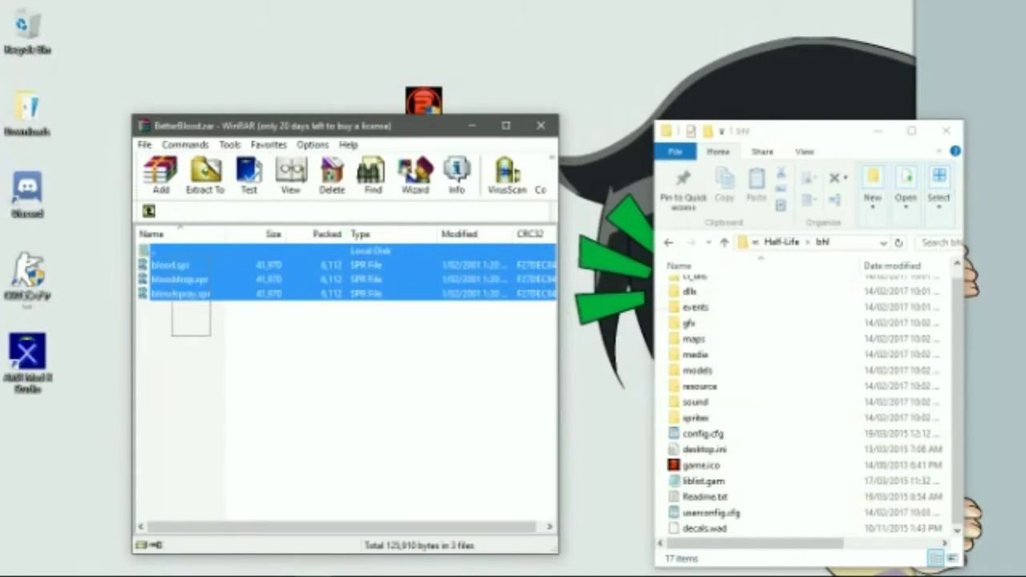
{"action": "left_click_drag", "start_coordinate": [183, 298], "coordinate": [696, 418]}
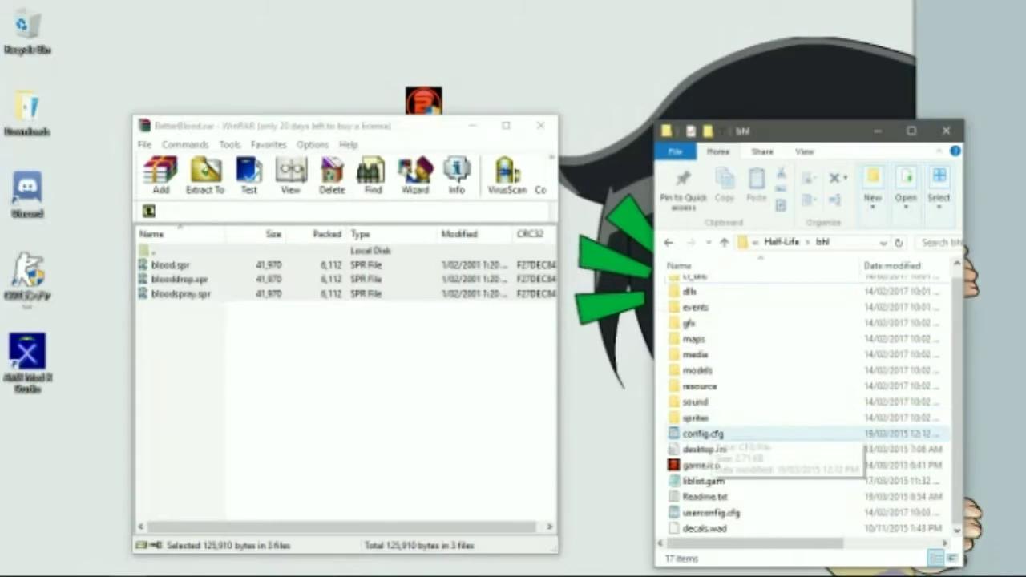
{"action": "left_click", "coordinate": [540, 126]}
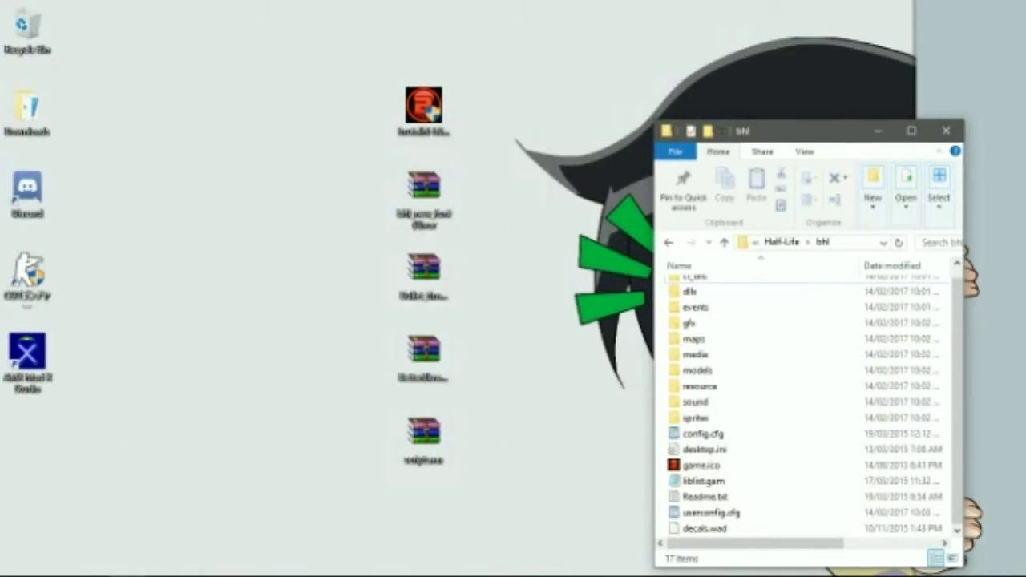
- Move the used BetterBlood and scripts archives from the desktop to the Recycle Bin
{"action": "left_click", "coordinate": [629, 289]}
{"action": "left_click_drag", "start_coordinate": [497, 321], "coordinate": [380, 505]}
{"action": "left_click_drag", "start_coordinate": [423, 433], "coordinate": [22, 36]}
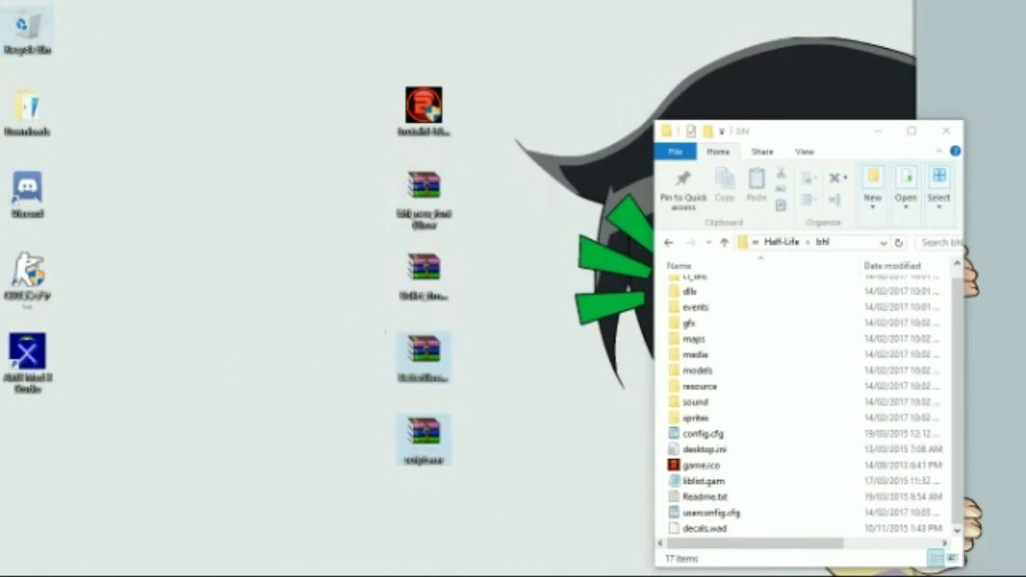
- Open Bullet_time.rar from the desktop and select all of its contents
{"action": "double_click", "coordinate": [423, 267]}
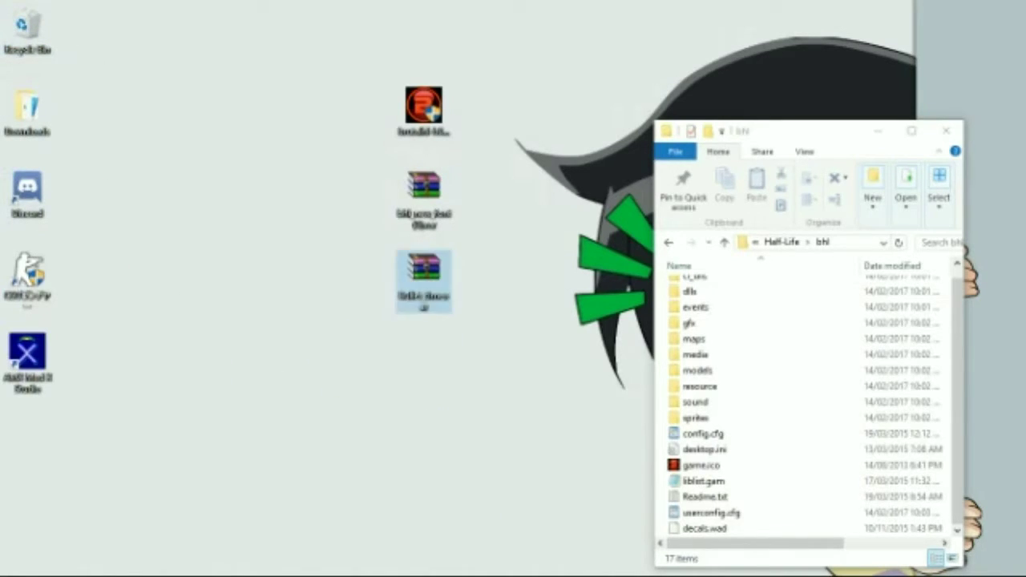
{"action": "key", "text": "ctrl+a"}
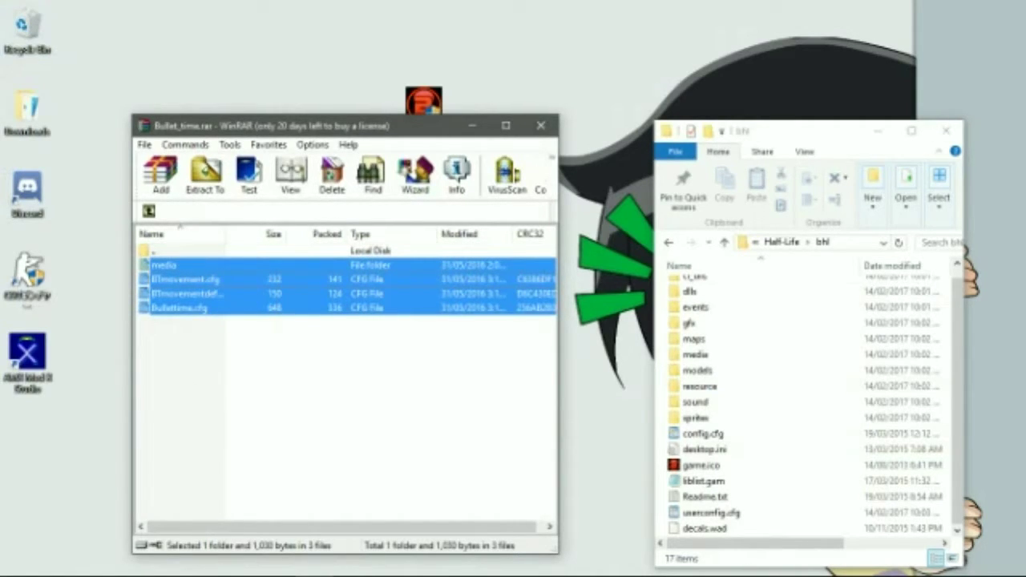
- Open userconfig.cfg from the bhl folder, look through its gameplay settings, and close it
{"action": "left_click", "coordinate": [712, 513]}
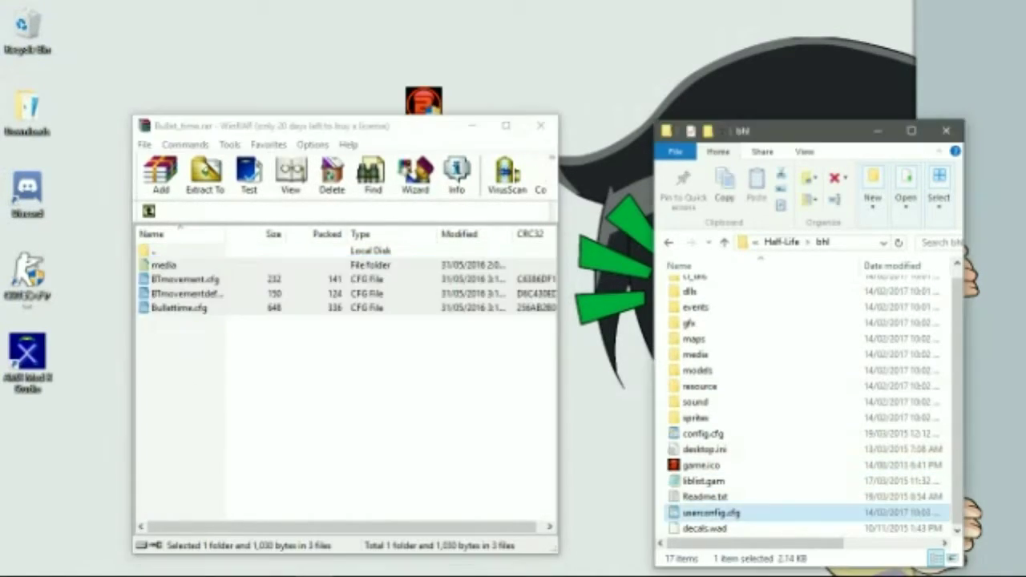
{"action": "key", "text": "Return"}
{"action": "scroll", "coordinate": [754, 321], "scroll_direction": "down", "scroll_amount": 3}
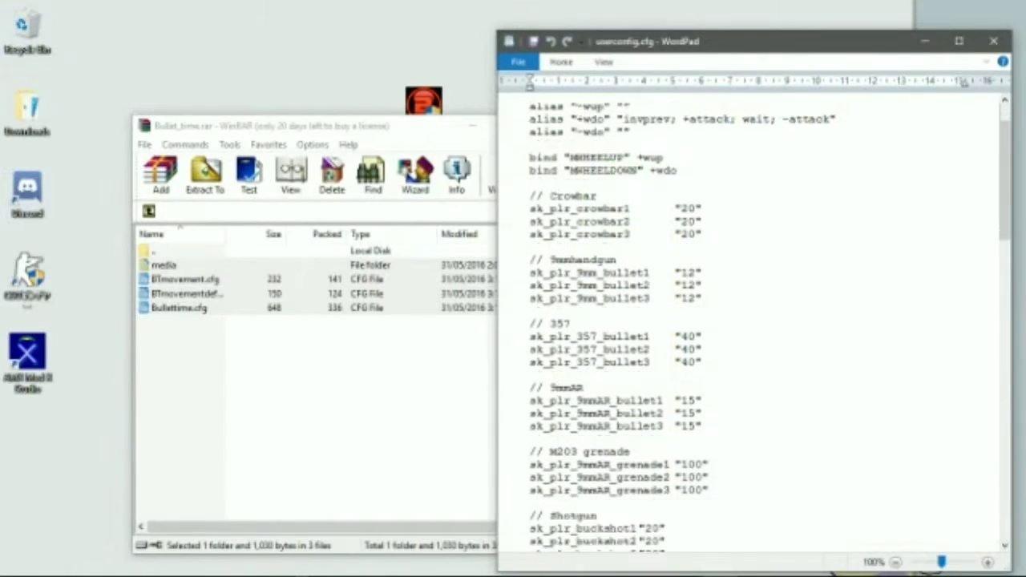
{"action": "scroll", "coordinate": [754, 321], "scroll_direction": "up", "scroll_amount": 1}
{"action": "scroll", "coordinate": [753, 321], "scroll_direction": "up", "scroll_amount": 2}
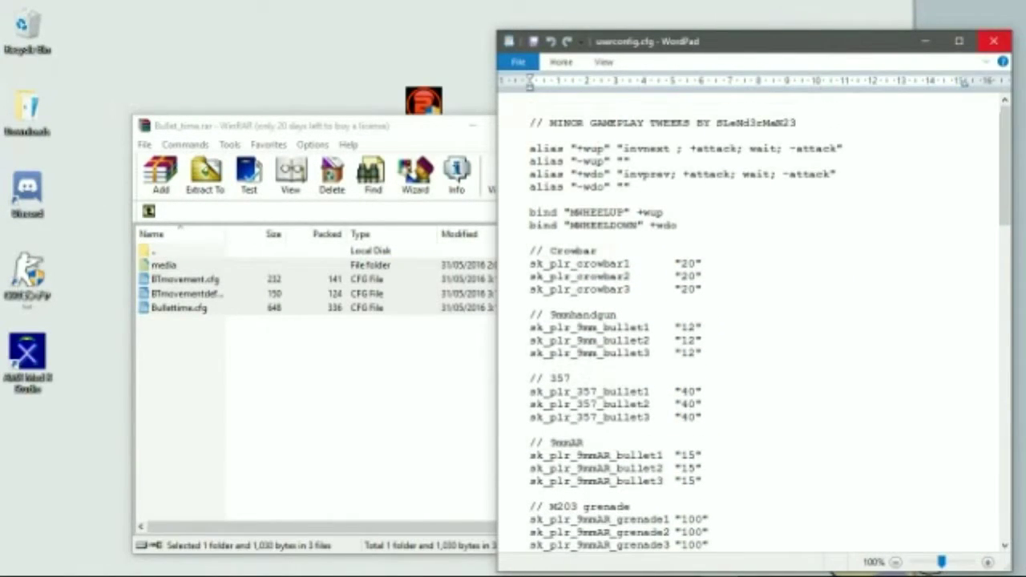
{"action": "left_click", "coordinate": [994, 41]}
- Extract the media folder and the three cfg files from Bullet_time.rar into the bhl folder
{"action": "left_click", "coordinate": [186, 280]}
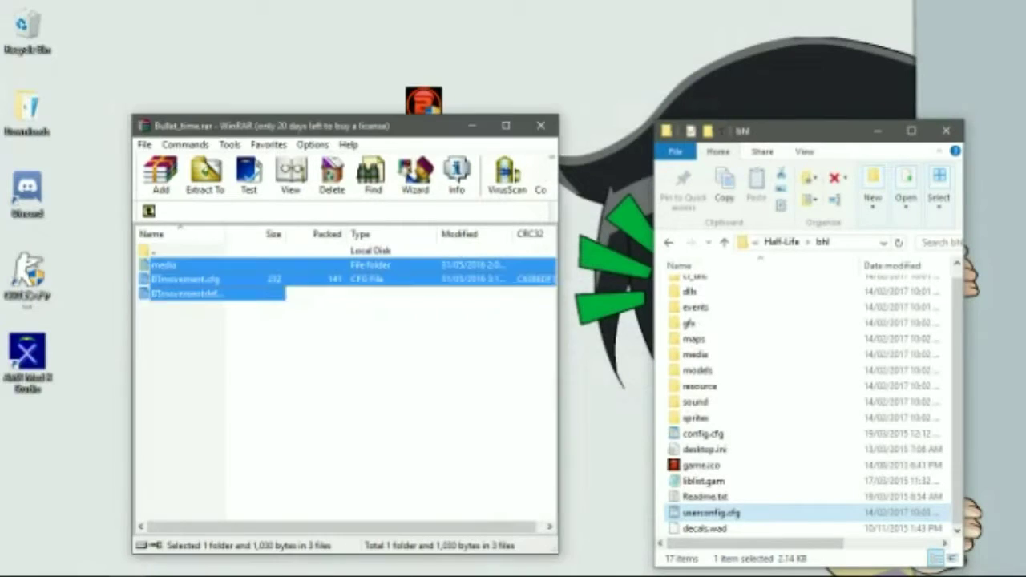
{"action": "left_click_drag", "start_coordinate": [186, 280], "coordinate": [770, 450]}
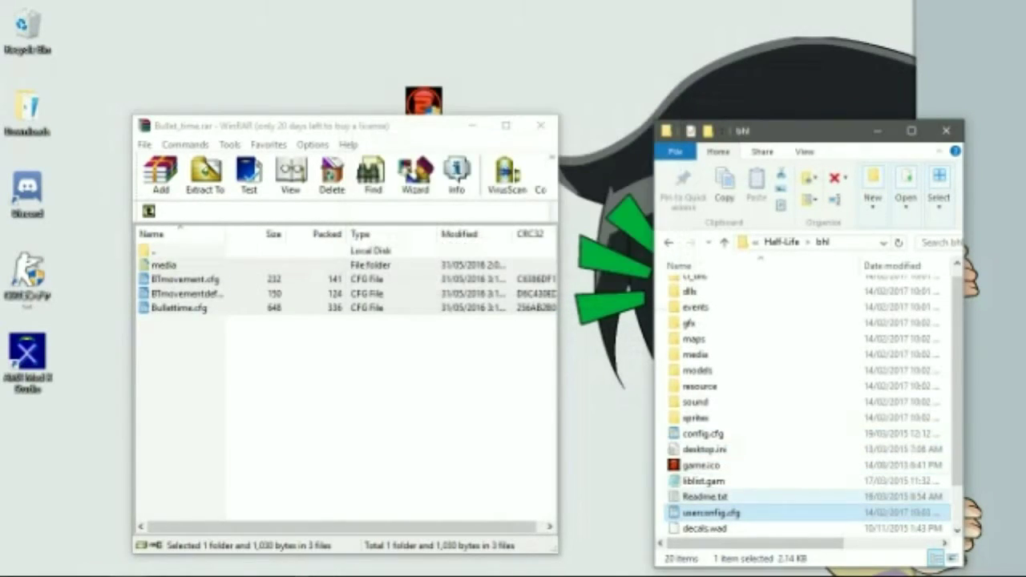
{"action": "scroll", "coordinate": [736, 486], "scroll_direction": "down", "scroll_amount": 1}
{"action": "scroll", "coordinate": [736, 486], "scroll_direction": "up", "scroll_amount": 1}
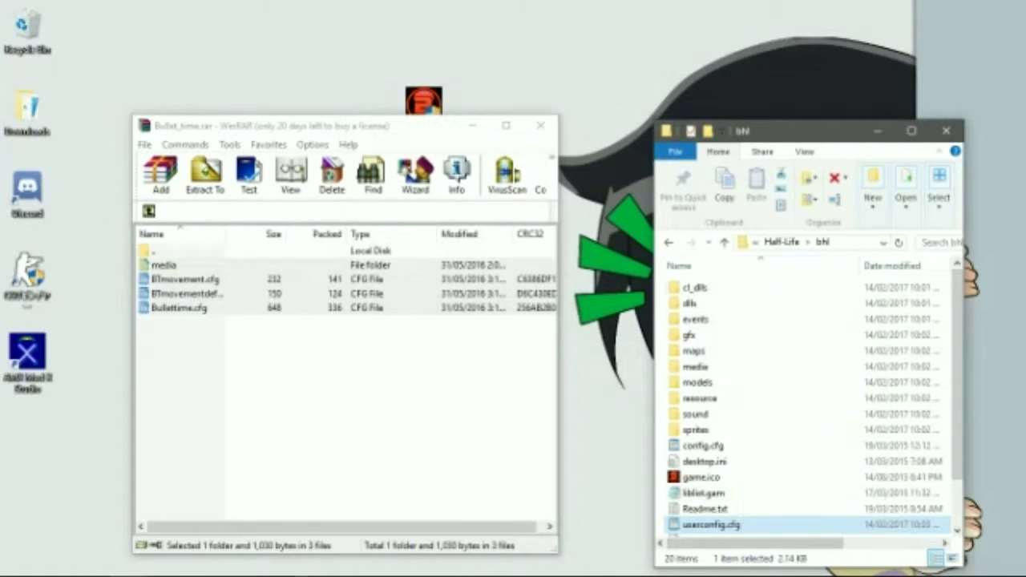
- Examine the media folder and Bullettime.cfg entry in Bullet_time.rar, and look over the extracted cfg files and userconfig.cfg in the bhl folder
{"action": "double_click", "coordinate": [165, 265]}
{"action": "left_click", "coordinate": [182, 265]}
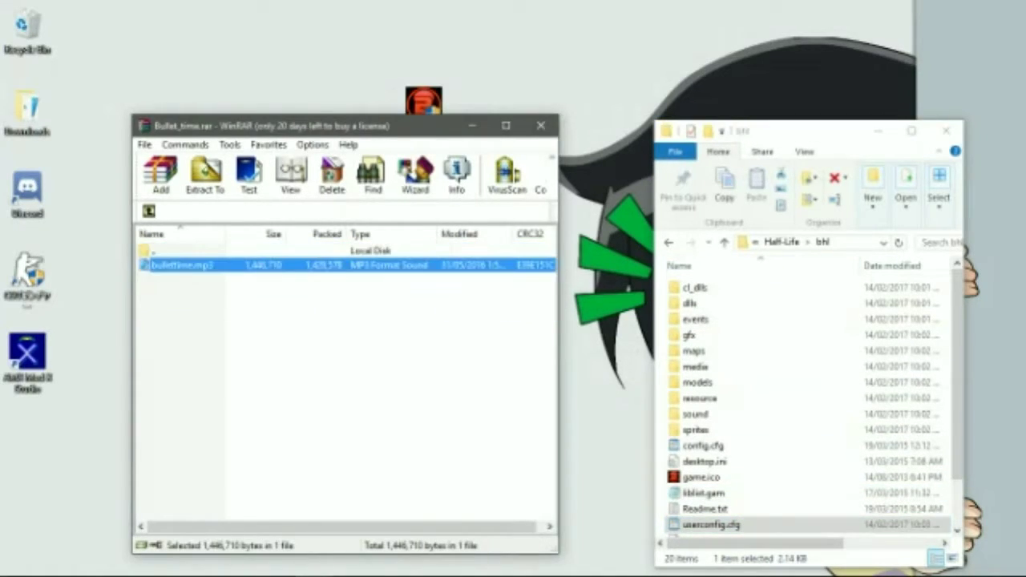
{"action": "left_click", "coordinate": [165, 251]}
{"action": "key", "text": "Return"}
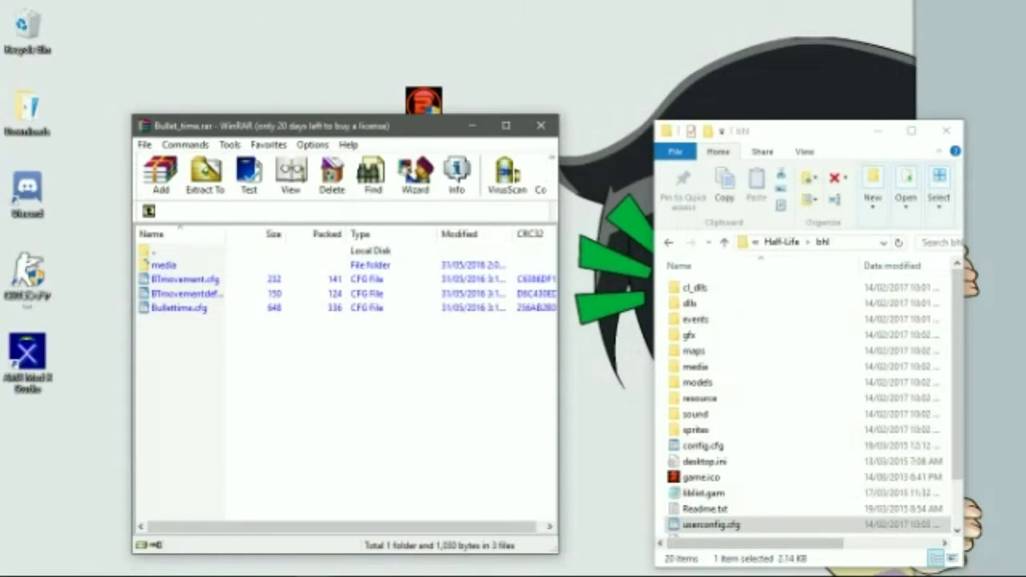
{"action": "left_click", "coordinate": [180, 308]}
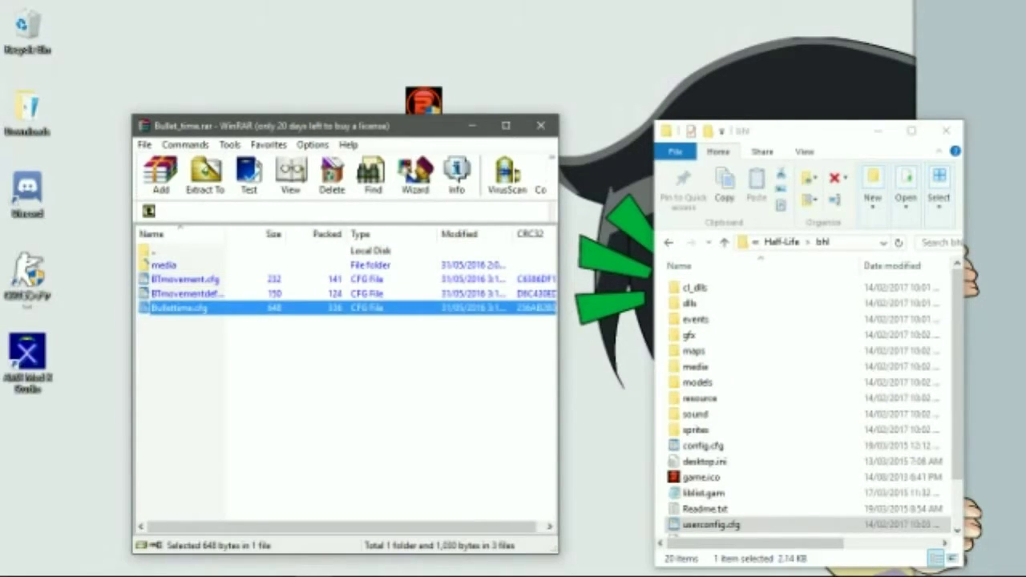
{"action": "scroll", "coordinate": [801, 400], "scroll_direction": "down", "scroll_amount": 2}
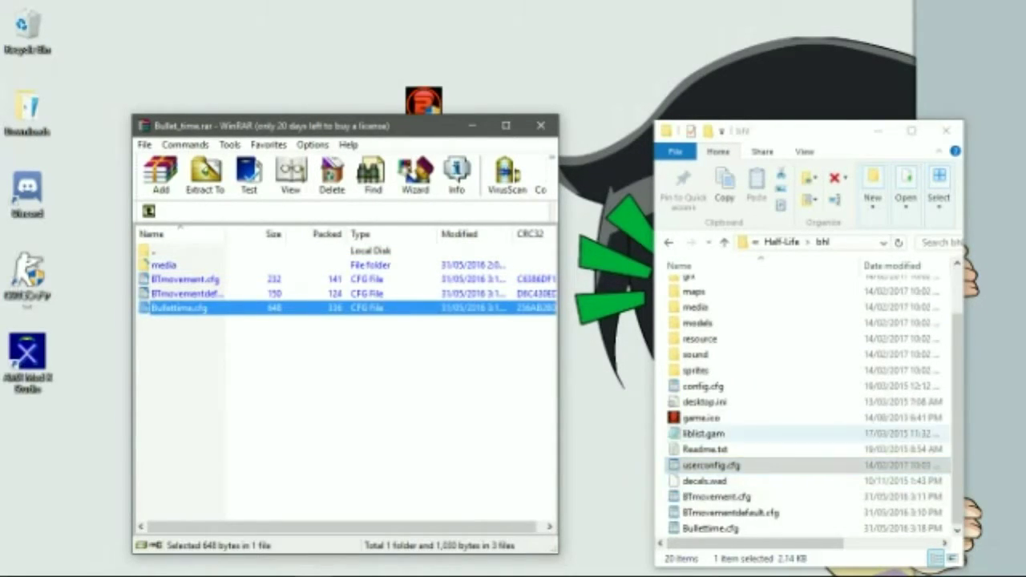
{"action": "left_click", "coordinate": [712, 465]}
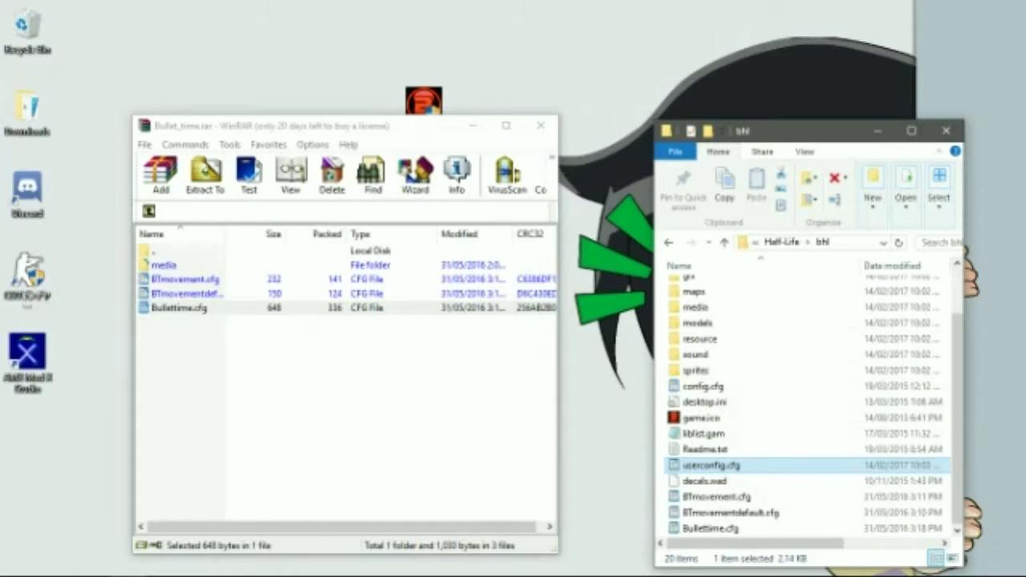
- Close Bullet_time.rar and move the archive from the desktop to the Recycle Bin
{"action": "left_click", "coordinate": [541, 126]}
{"action": "left_click_drag", "start_coordinate": [423, 272], "coordinate": [31, 30]}
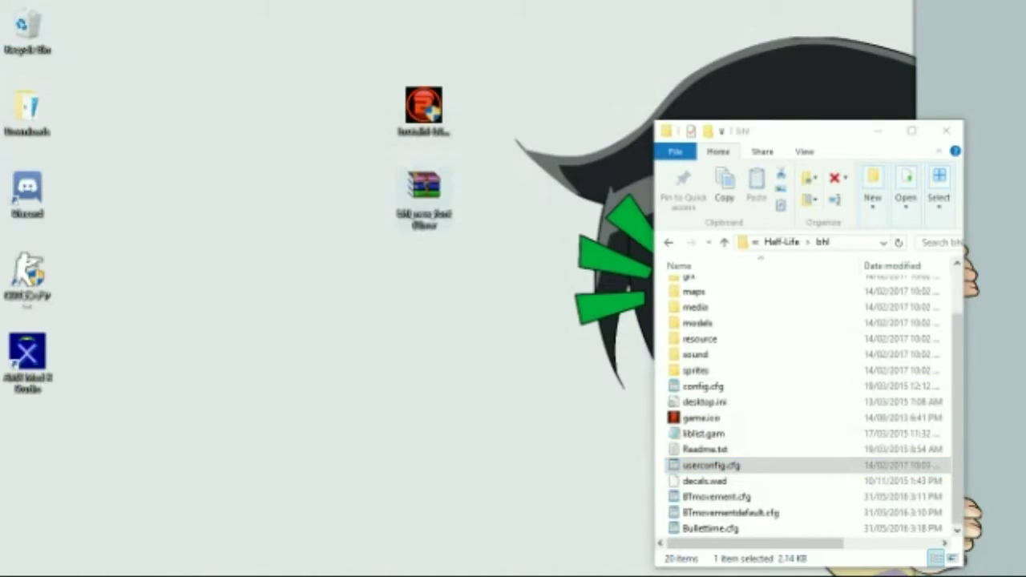
- Open the bhl_new_font archive from the desktop and go to the sprites folder inside bhl
{"action": "double_click", "coordinate": [424, 192]}
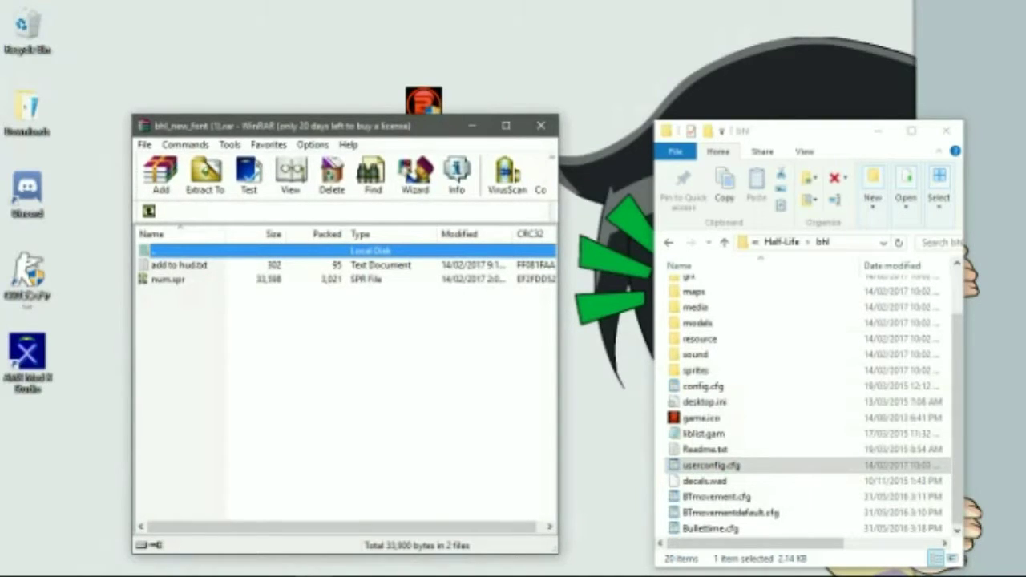
{"action": "scroll", "coordinate": [802, 353], "scroll_direction": "up", "scroll_amount": 2}
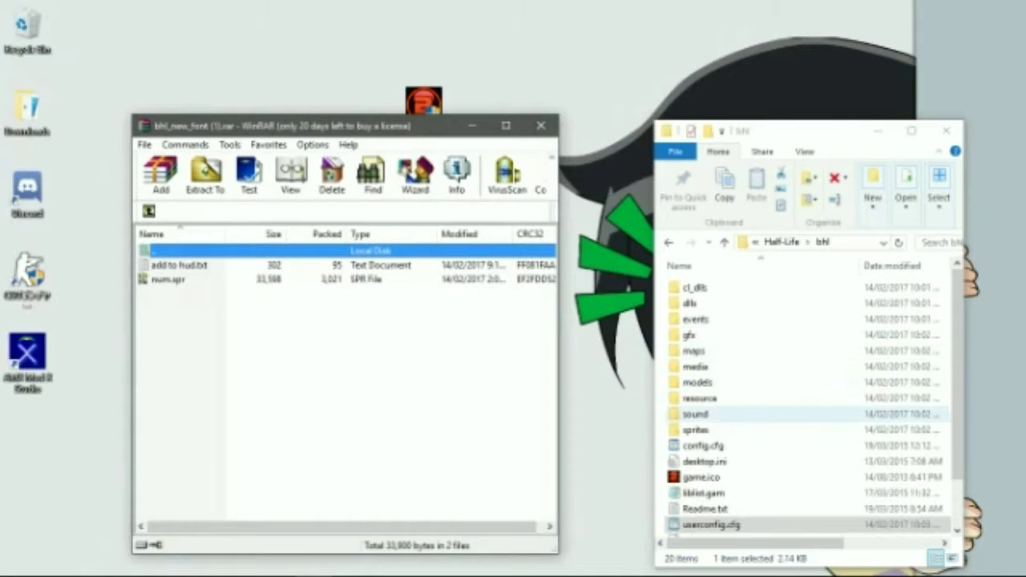
{"action": "left_click", "coordinate": [698, 430]}
{"action": "scroll", "coordinate": [697, 433], "scroll_direction": "down", "scroll_amount": 2}
{"action": "double_click", "coordinate": [695, 370]}
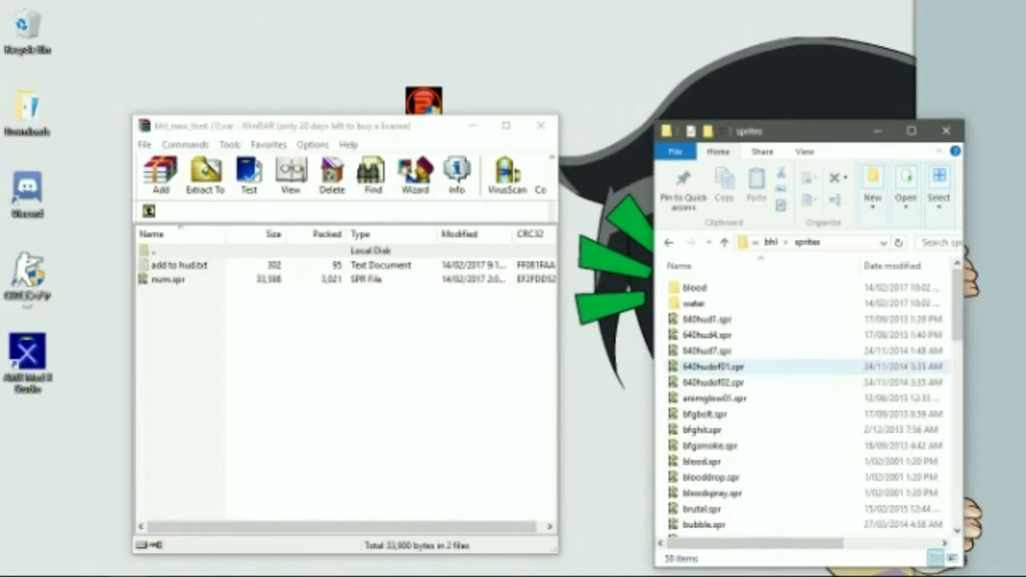
- Open hud.txt from the sprites folder beside the archive and select its number_0 to number_9 lines in the 640 section
{"action": "scroll", "coordinate": [802, 401], "scroll_direction": "down", "scroll_amount": 12}
{"action": "scroll", "coordinate": [802, 442], "scroll_direction": "up", "scroll_amount": 5}
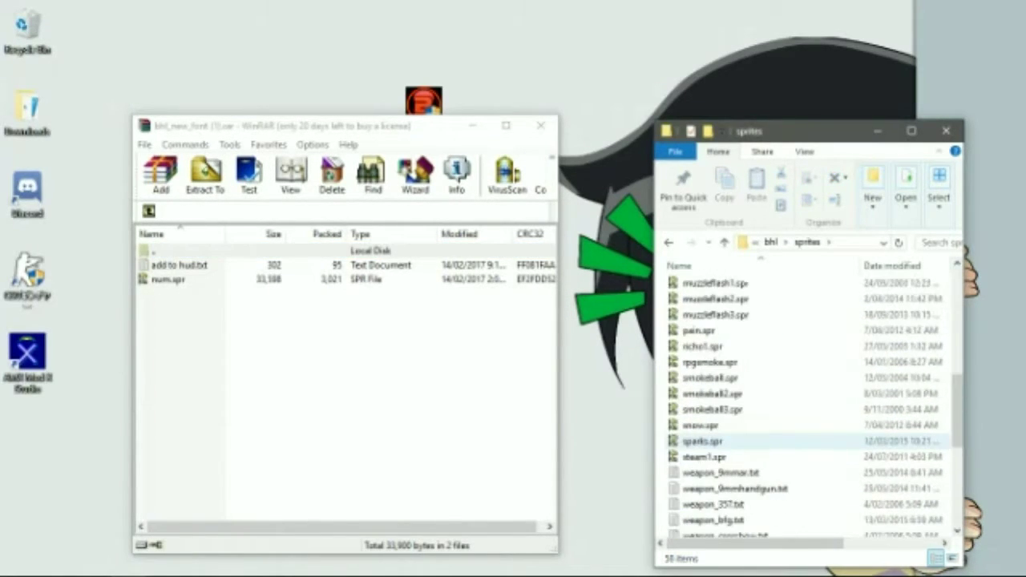
{"action": "scroll", "coordinate": [706, 441], "scroll_direction": "up", "scroll_amount": 4}
{"action": "double_click", "coordinate": [697, 410]}
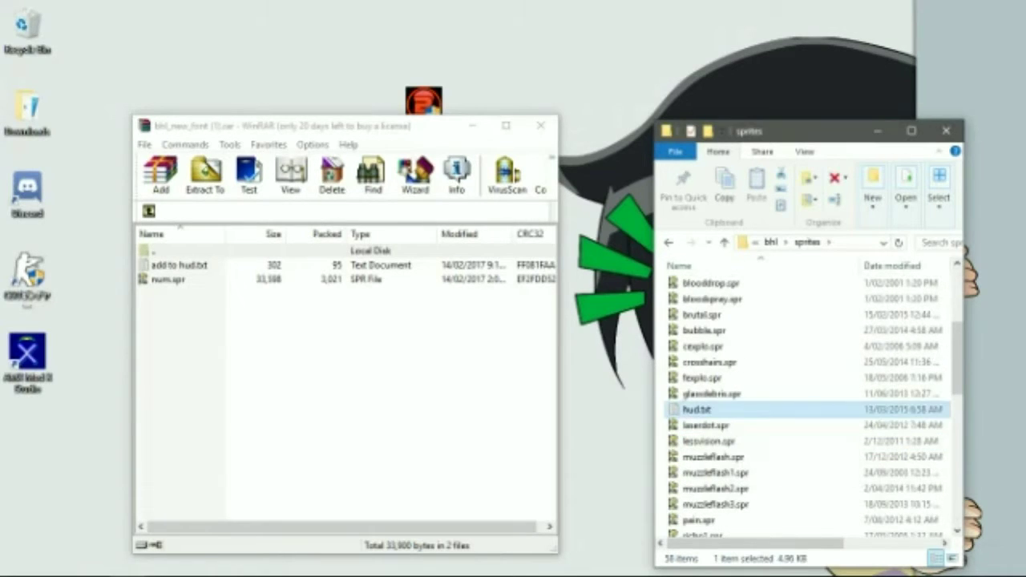
{"action": "left_click_drag", "start_coordinate": [321, 119], "coordinate": [774, 167]}
{"action": "scroll", "coordinate": [781, 369], "scroll_direction": "down", "scroll_amount": 20}
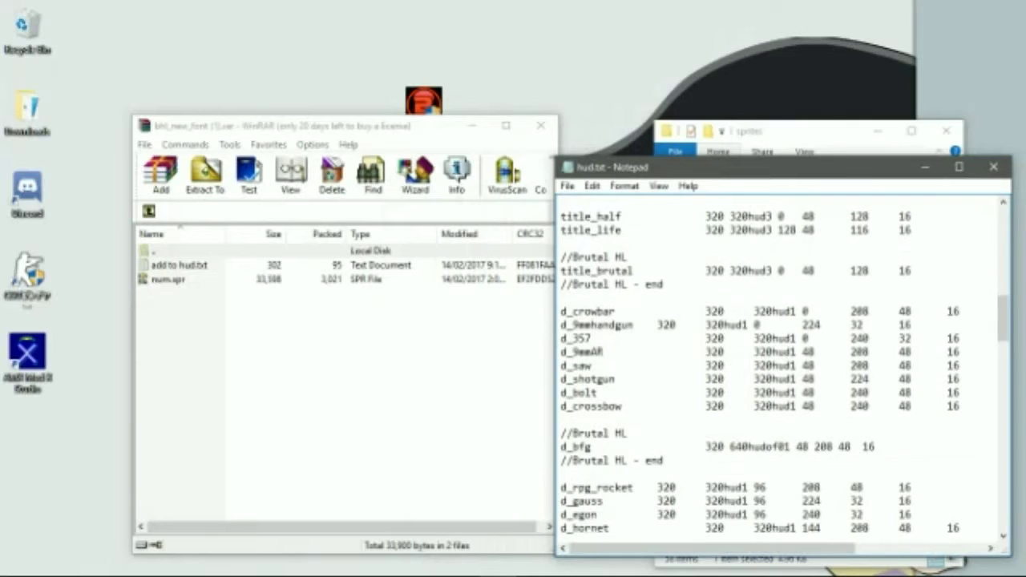
{"action": "scroll", "coordinate": [782, 369], "scroll_direction": "down", "scroll_amount": 8}
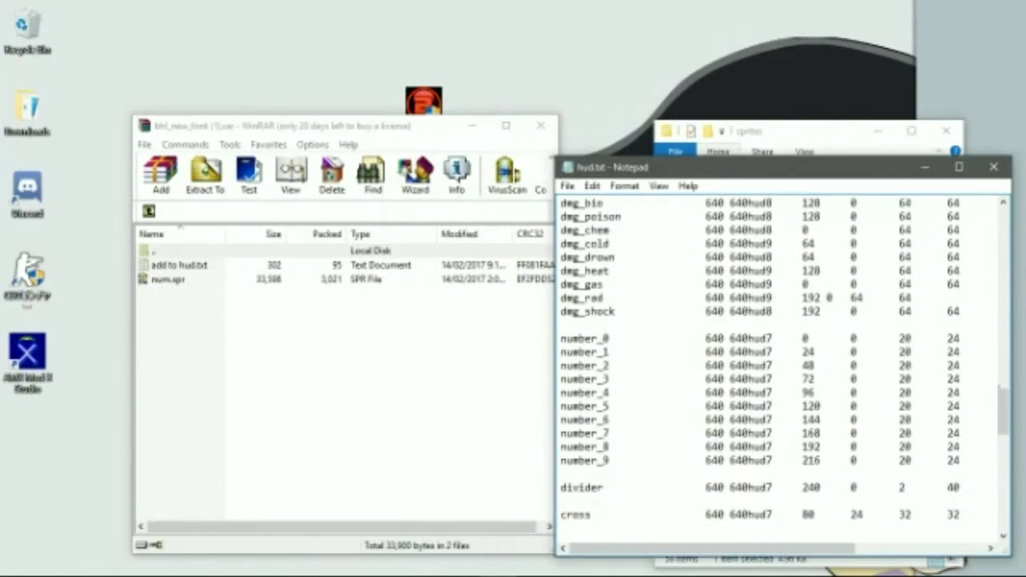
{"action": "left_click_drag", "start_coordinate": [560, 340], "coordinate": [960, 461]}
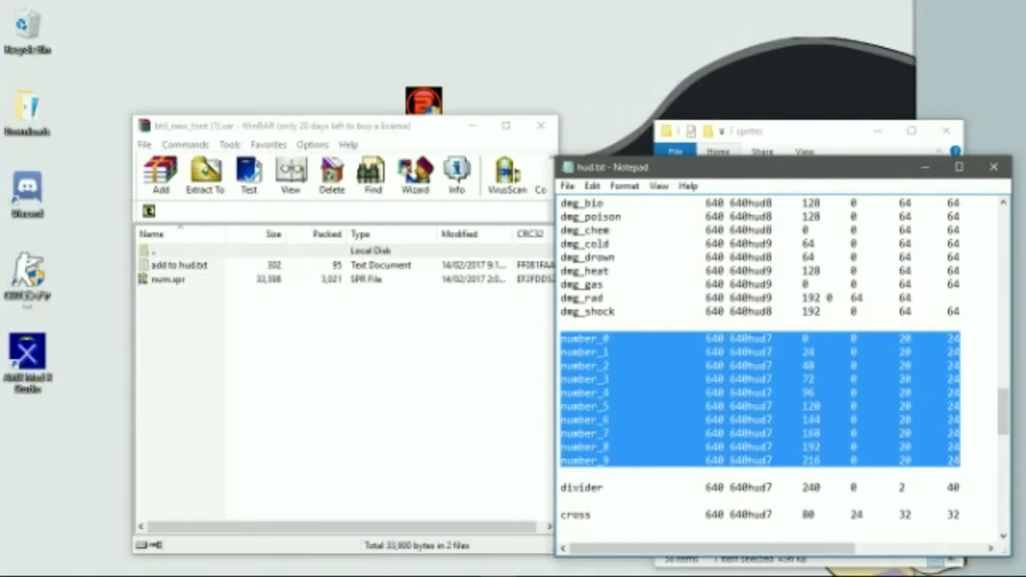
- Open "add to hud.txt" from the bhl_new_font archive, copy all of its number_0 to number_9 lines, and close it
{"action": "left_click", "coordinate": [180, 265]}
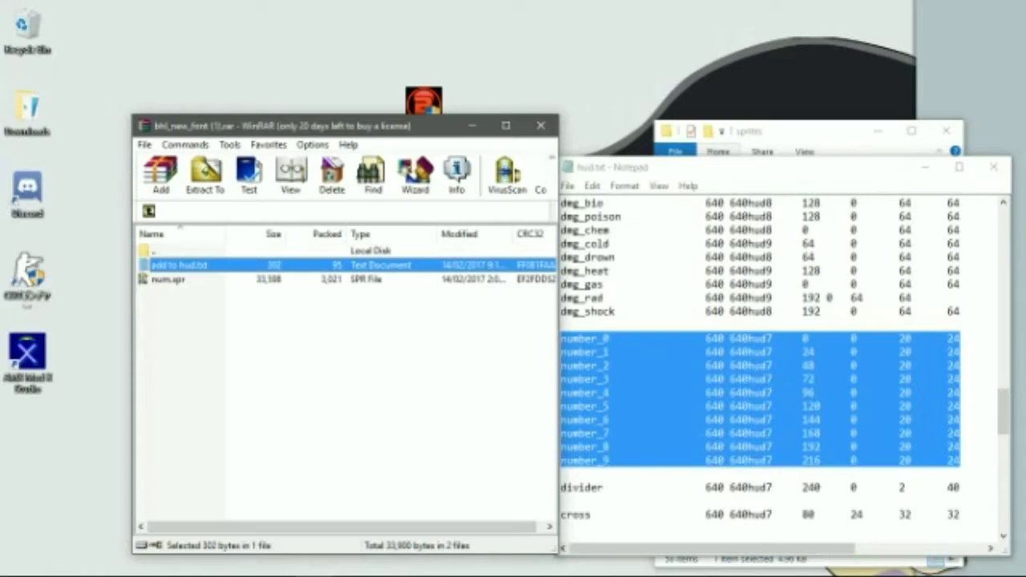
{"action": "double_click", "coordinate": [179, 265]}
{"action": "key", "text": "ctrl+End"}
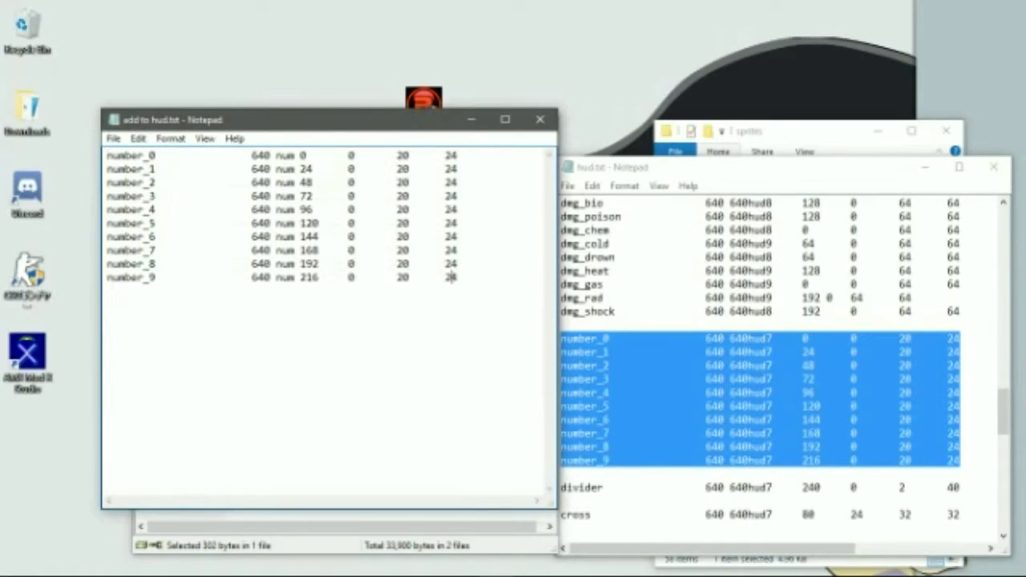
{"action": "key", "text": "shift+Home"}
{"action": "key", "text": "shift+Up"}
{"action": "left_click", "coordinate": [403, 277]}
{"action": "key", "text": "ctrl+a"}
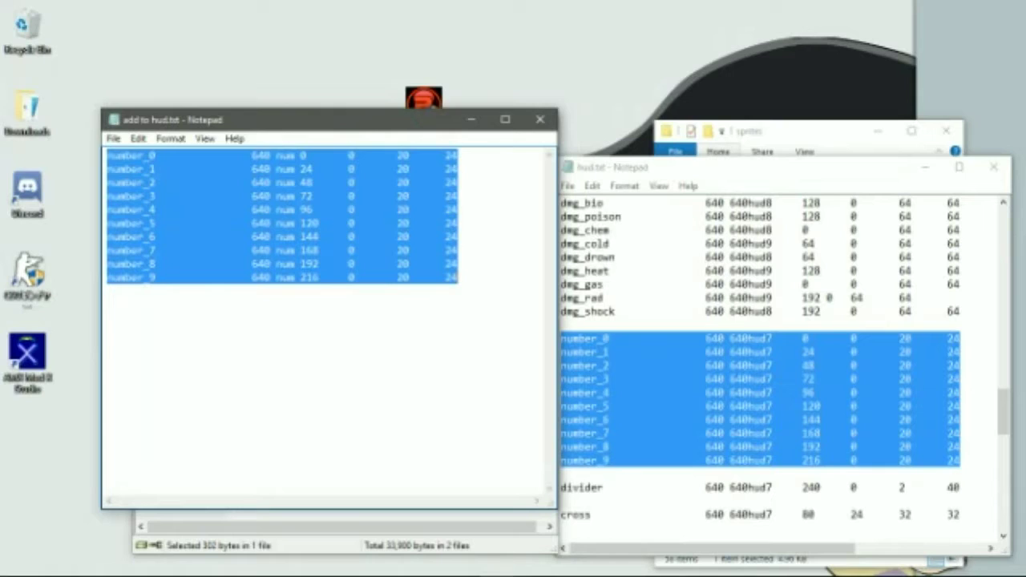
{"action": "right_click", "coordinate": [308, 238]}
{"action": "left_click", "coordinate": [337, 287]}
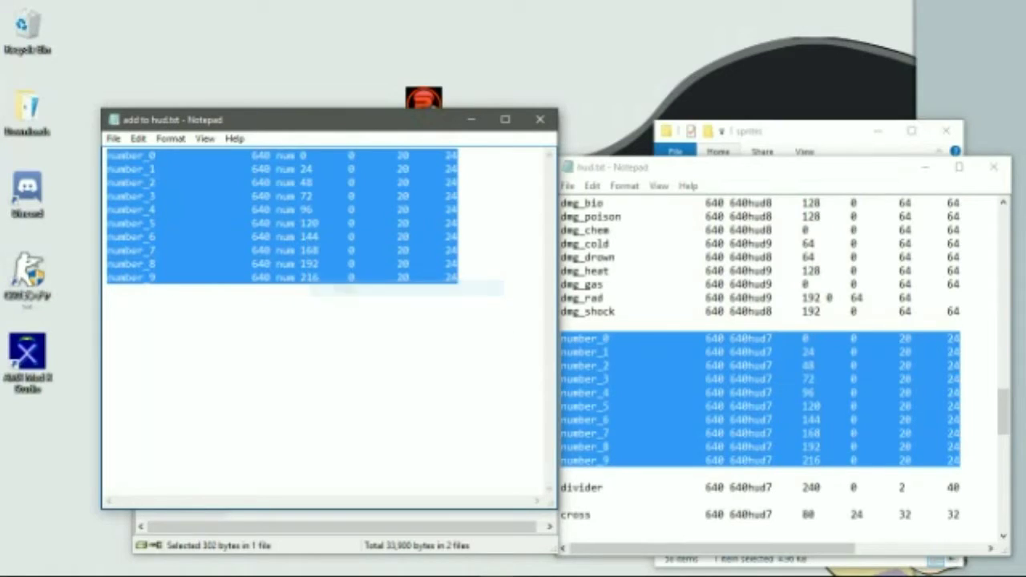
{"action": "left_click", "coordinate": [540, 119]}
- Replace the selected number lines in hud.txt with the copied ones, and save and close the file
{"action": "right_click", "coordinate": [649, 358]}
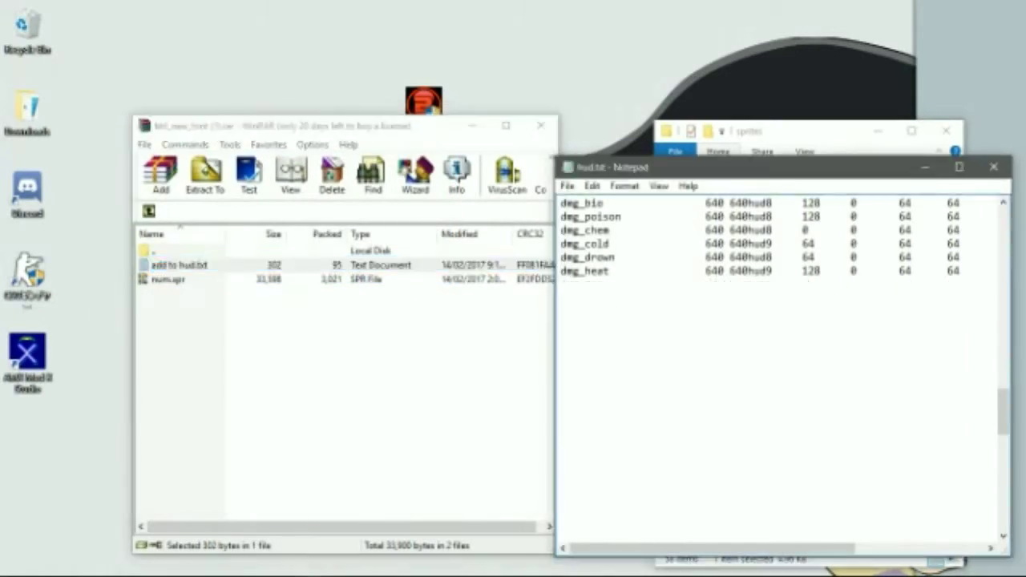
{"action": "left_click", "coordinate": [684, 422]}
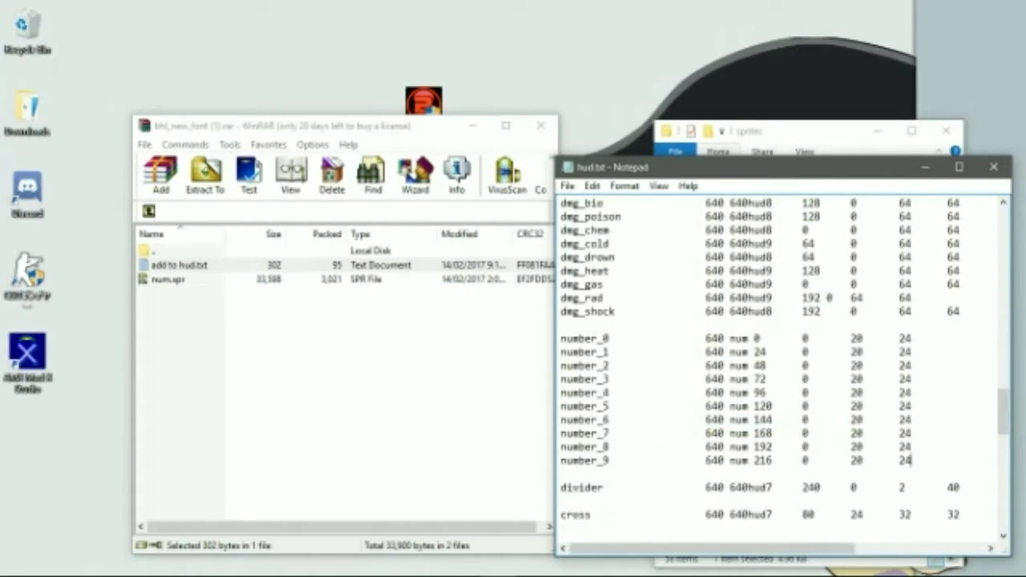
{"action": "left_click", "coordinate": [568, 186]}
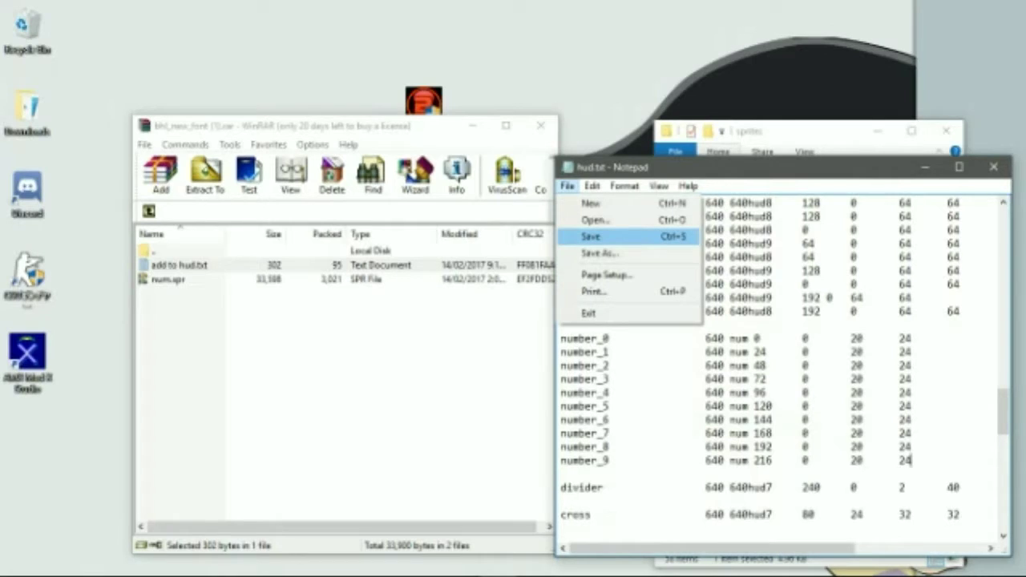
{"action": "key", "text": "Return"}
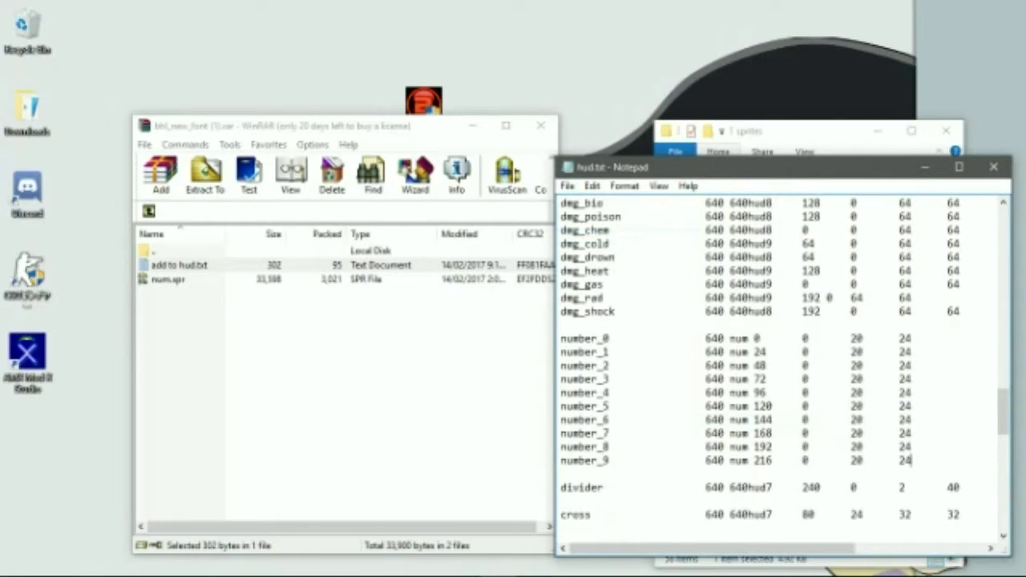
{"action": "key", "text": "alt+F4"}
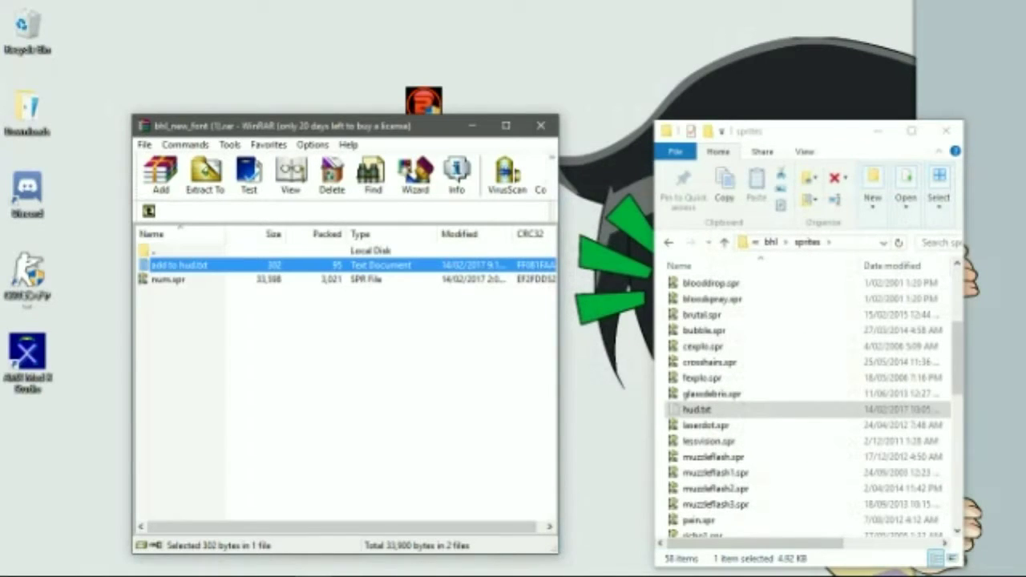
- Copy num.spr from the bhl_new_font archive into the mod's sprites folder and close the archive
{"action": "left_click", "coordinate": [168, 280]}
{"action": "left_click_drag", "start_coordinate": [169, 279], "coordinate": [802, 401]}
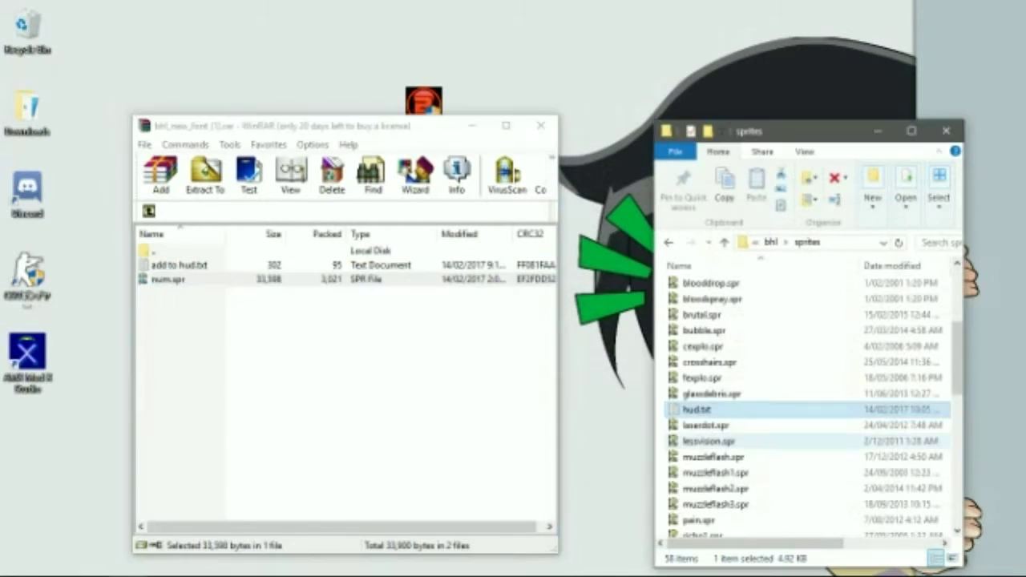
{"action": "left_click", "coordinate": [540, 126]}
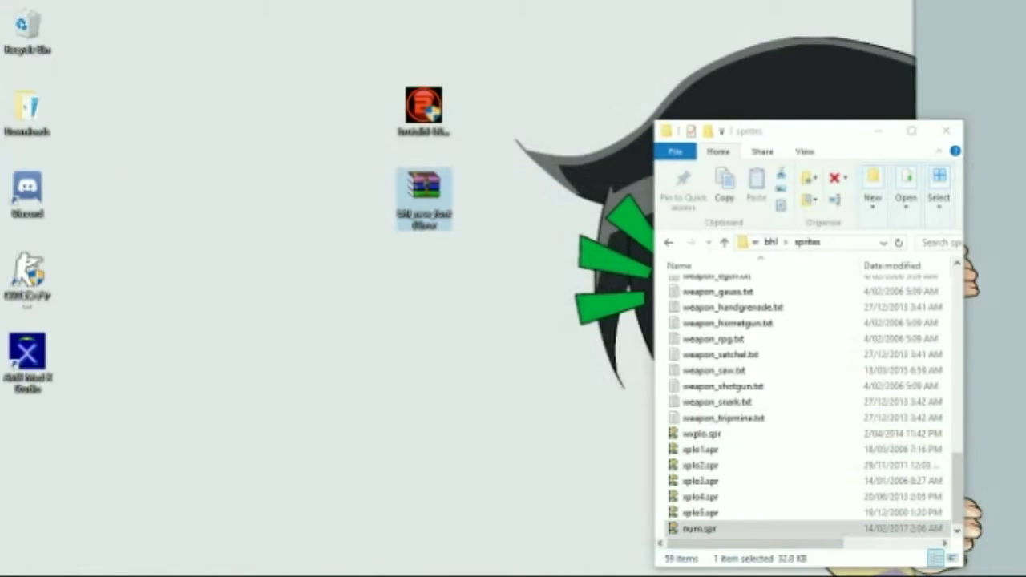
- Move the bhl_new_font archive to the Recycle Bin and the installer to Downloads, and close the bhl folder window
{"action": "left_click_drag", "start_coordinate": [423, 192], "coordinate": [26, 32]}
{"action": "left_click_drag", "start_coordinate": [423, 107], "coordinate": [24, 100]}
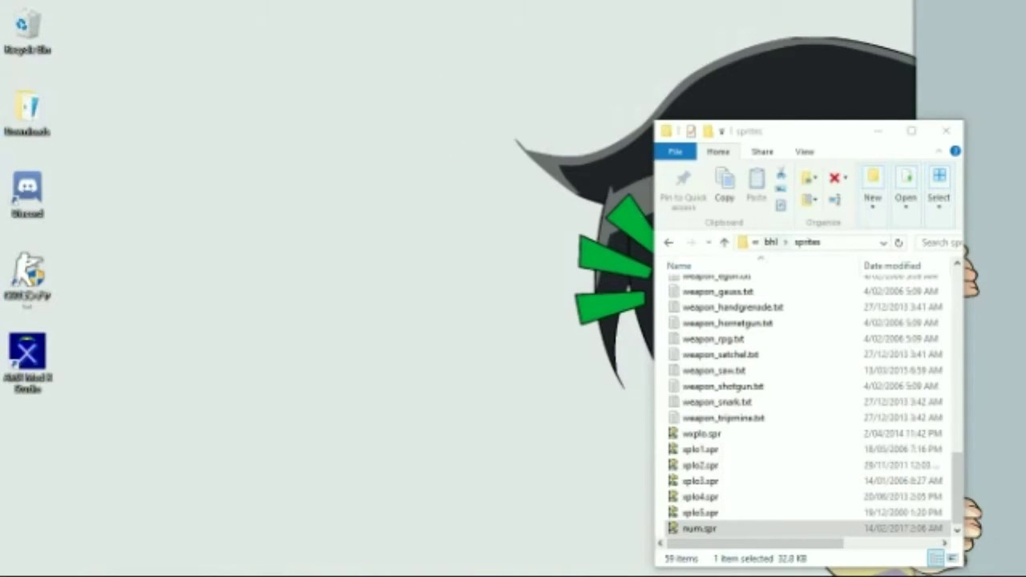
{"action": "left_click", "coordinate": [770, 242]}
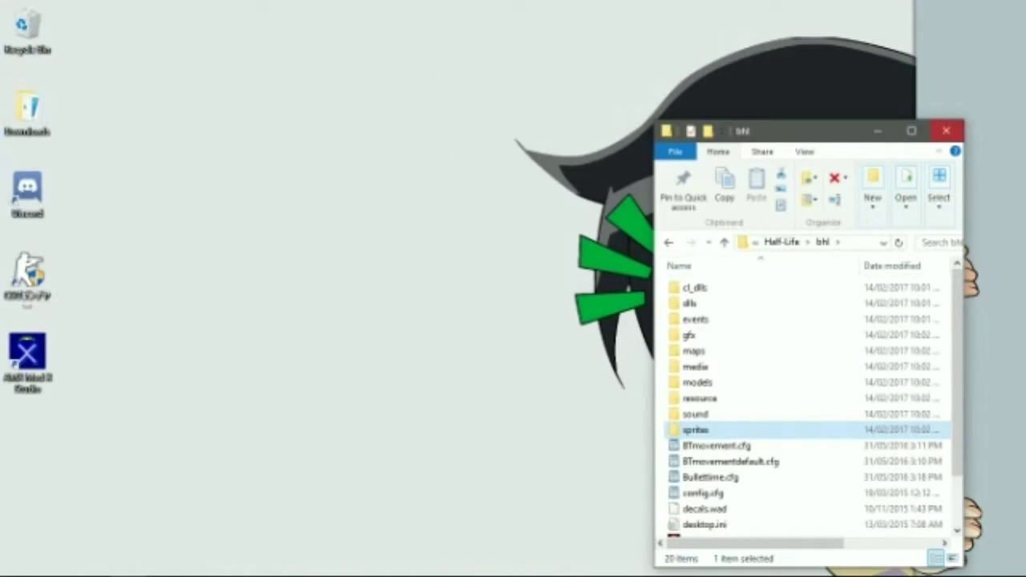
{"action": "left_click", "coordinate": [947, 131]}
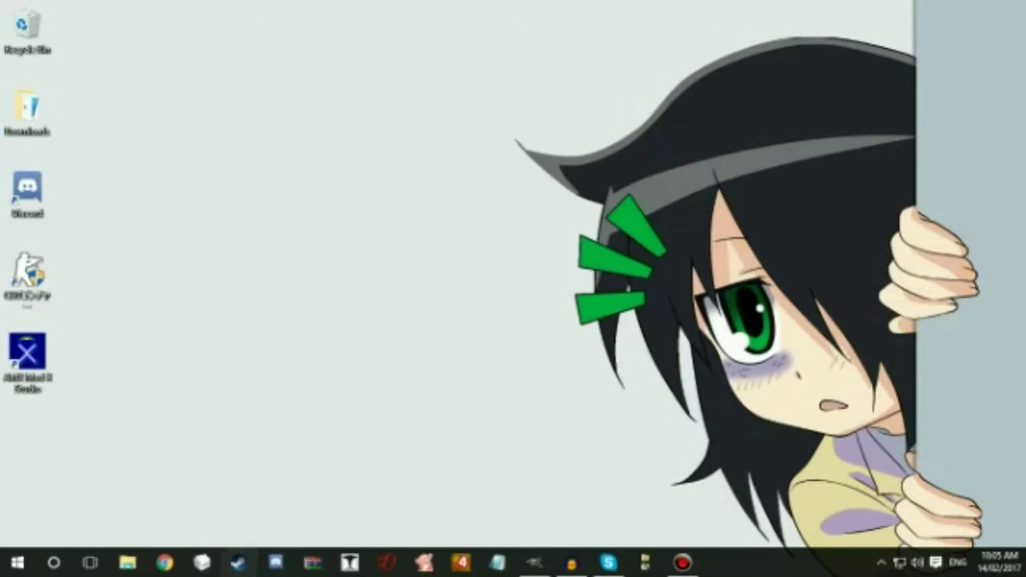
- Switch to Steam and select Brutal Half-Life under Half-Life Mods in the game library
{"action": "left_click", "coordinate": [239, 563]}
{"action": "left_click", "coordinate": [391, 140]}
{"action": "scroll", "coordinate": [337, 275], "scroll_direction": "up", "scroll_amount": 10}
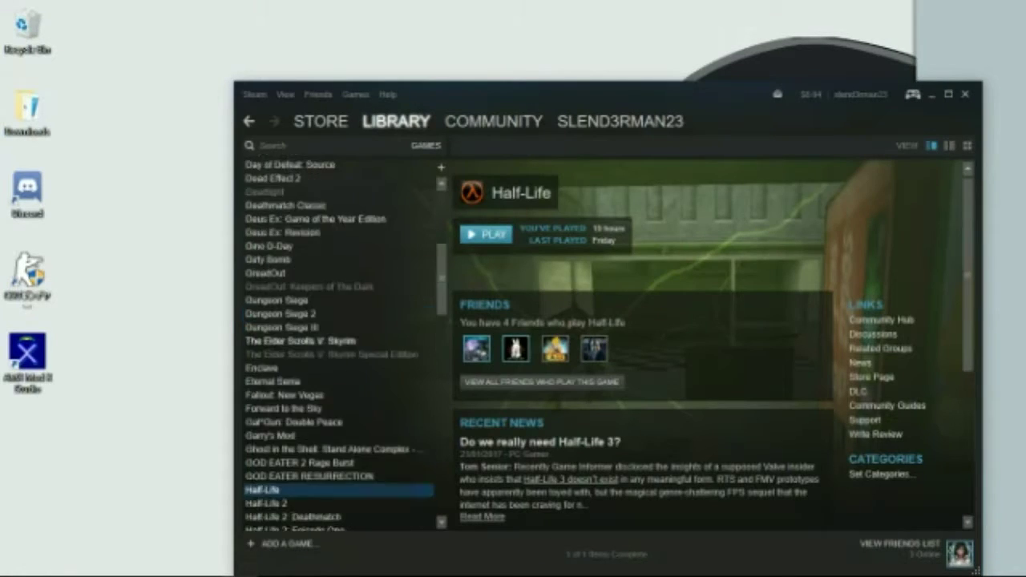
{"action": "left_click", "coordinate": [278, 183]}
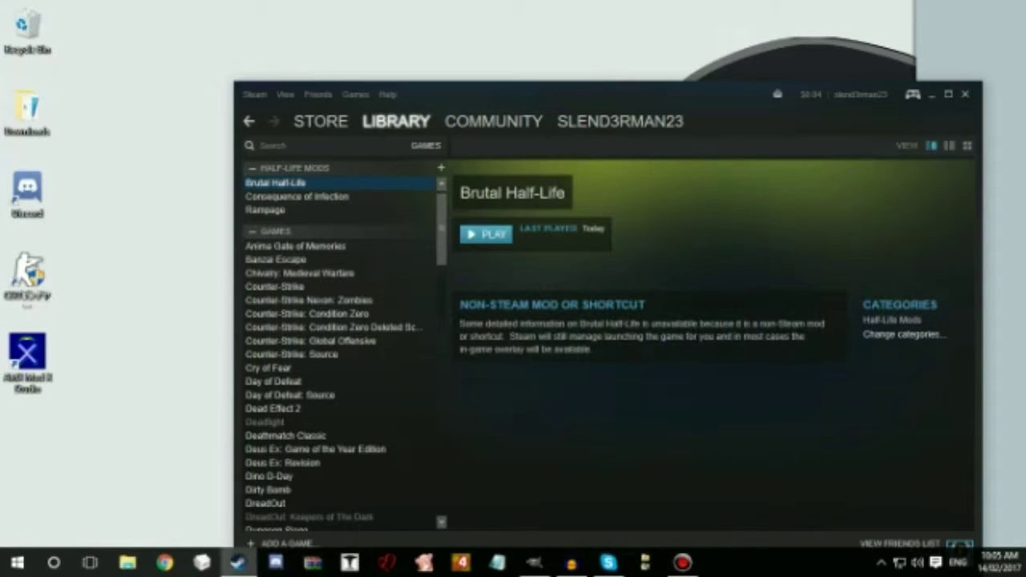
{"action": "mouse_move", "coordinate": [238, 563]}
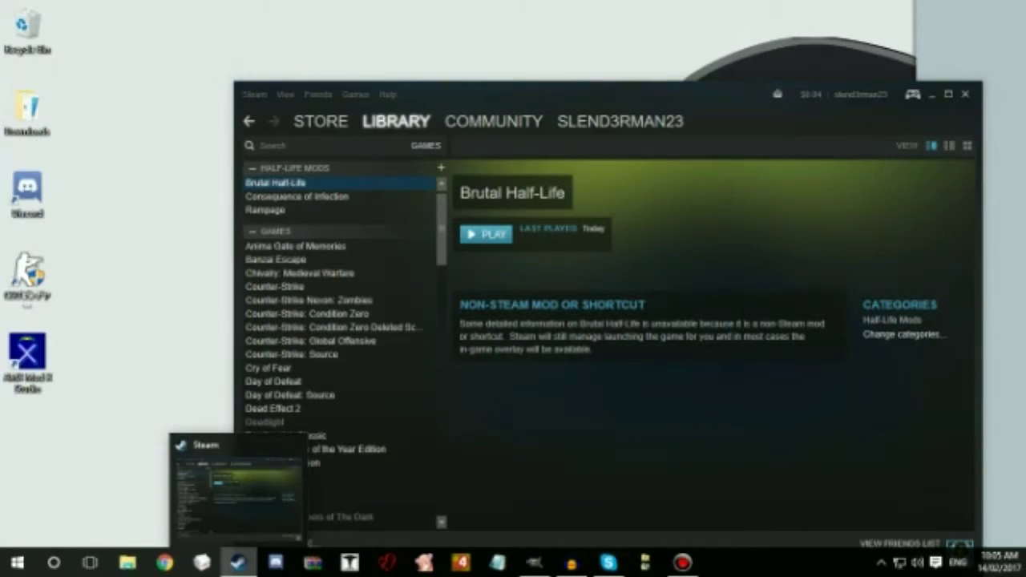
{"action": "right_click", "coordinate": [237, 563]}
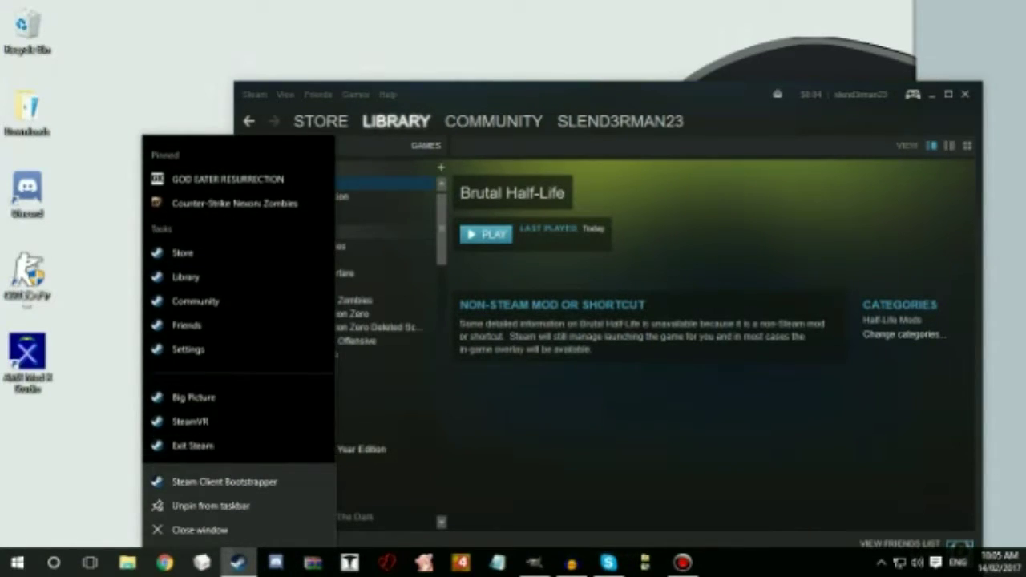
{"action": "left_click", "coordinate": [561, 441]}
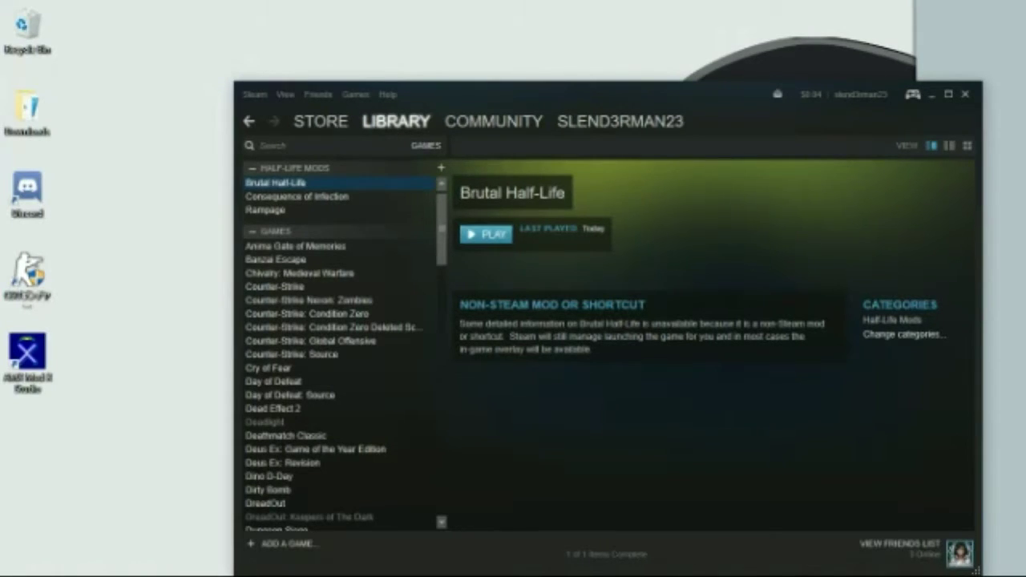
- Launch Brutal Half-Life and check the bullet time script message in the game console, closing the console when done
{"action": "left_click", "coordinate": [486, 234]}
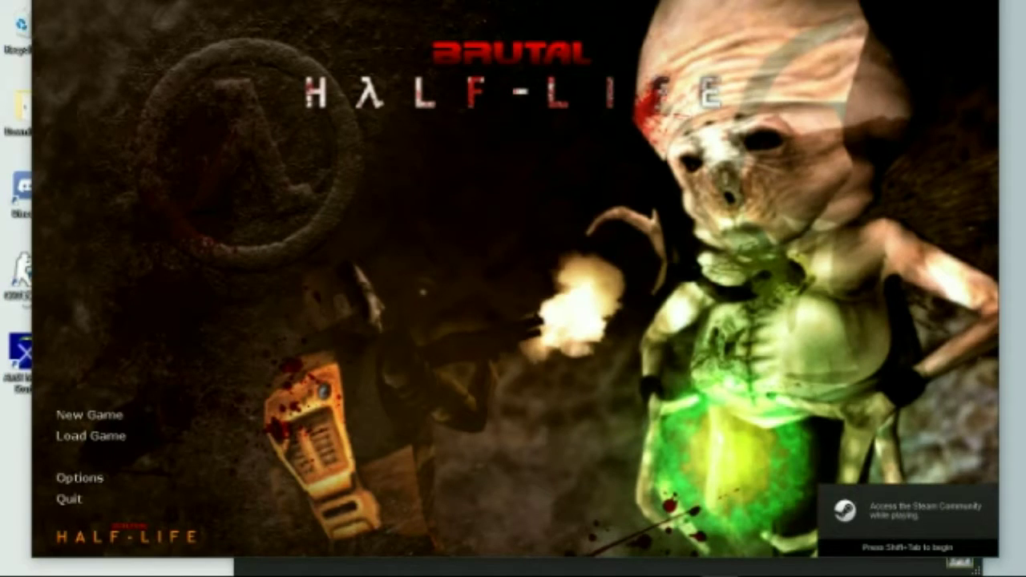
{"action": "key", "text": "grave"}
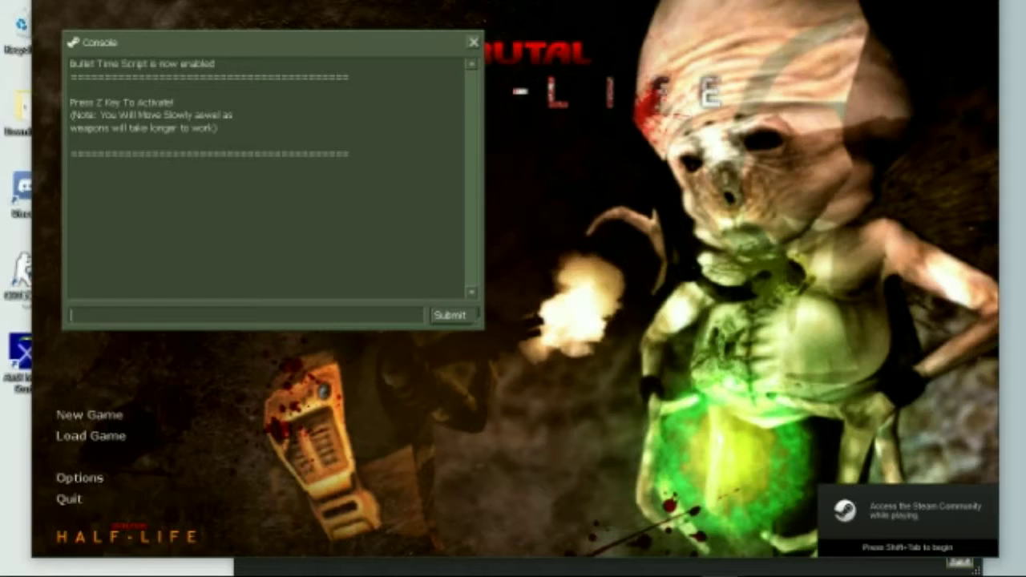
{"action": "left_click_drag", "start_coordinate": [353, 156], "coordinate": [69, 63]}
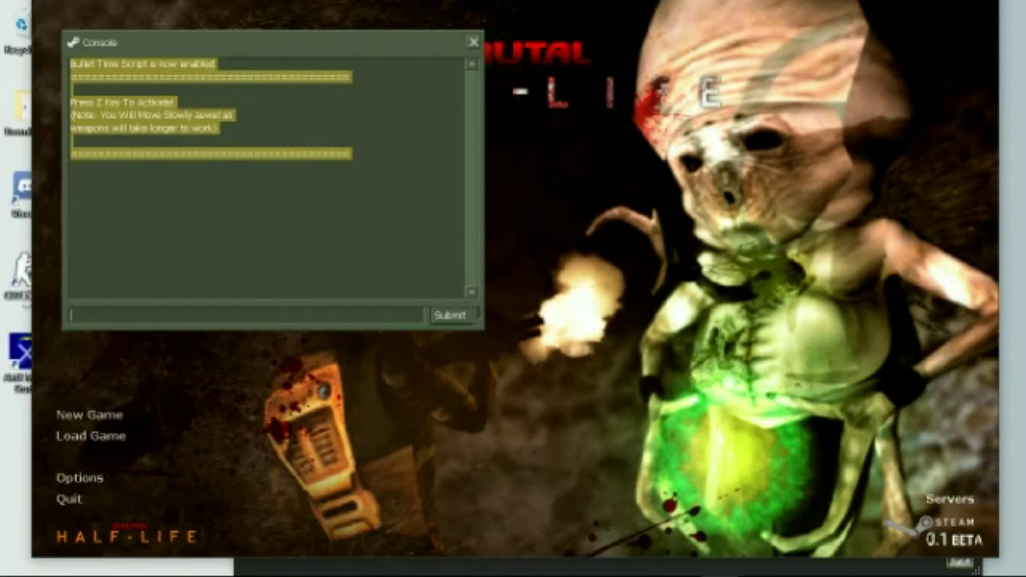
{"action": "key", "text": "grave"}
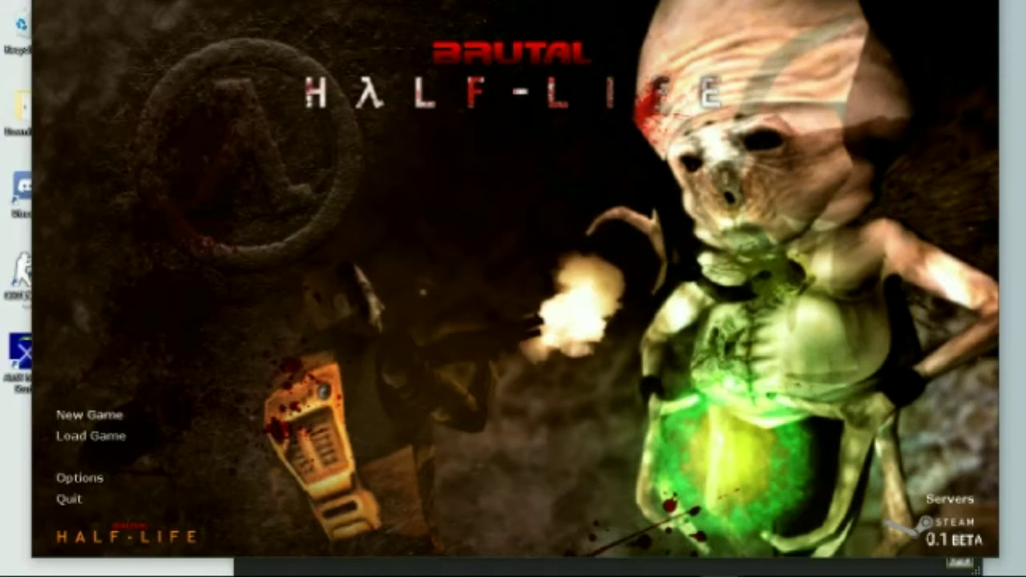
- Start a new game with the "Zoo map (Duke Nukem 3d-style)" option
{"action": "left_click", "coordinate": [90, 415]}
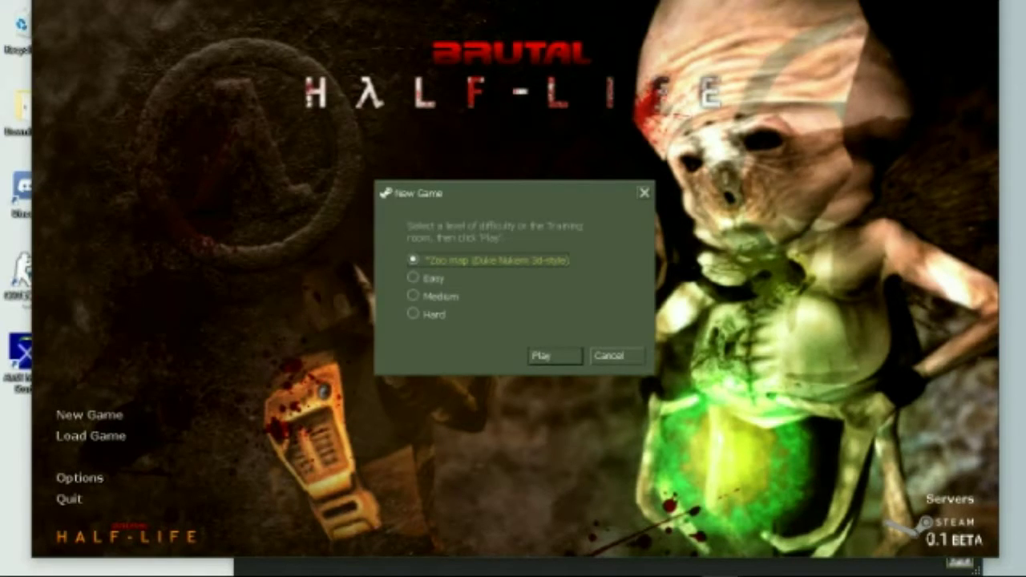
{"action": "left_click", "coordinate": [555, 356]}
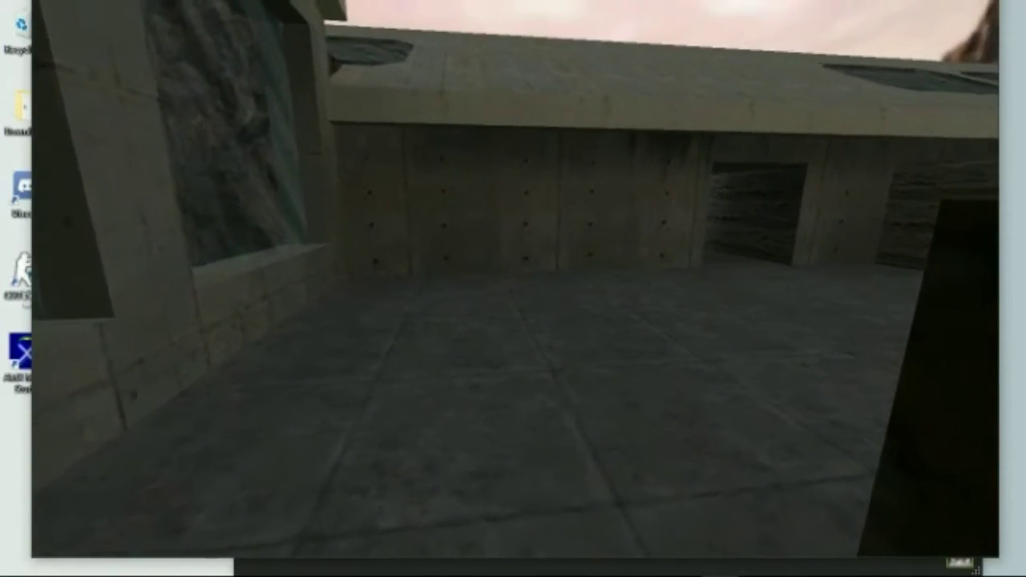
{"action": "key", "text": "w"}
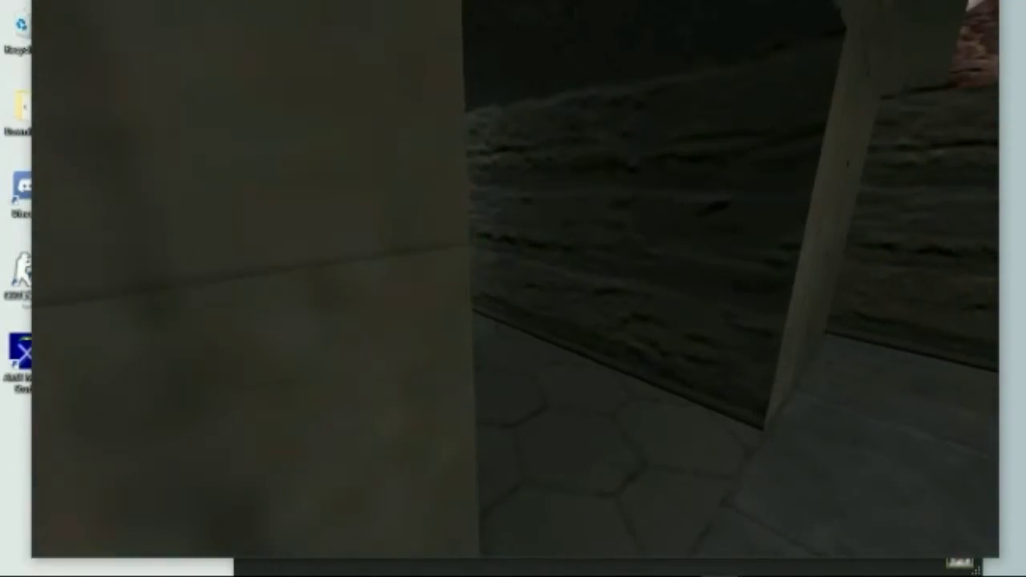
{"action": "key", "text": "w"}
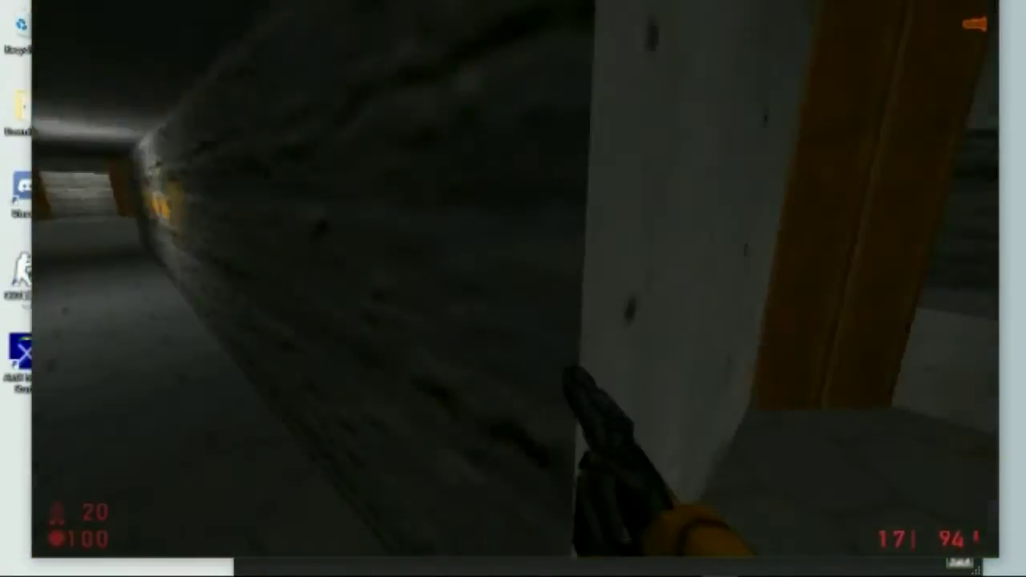
{"action": "key", "text": "3"}
{"action": "key", "text": "w"}
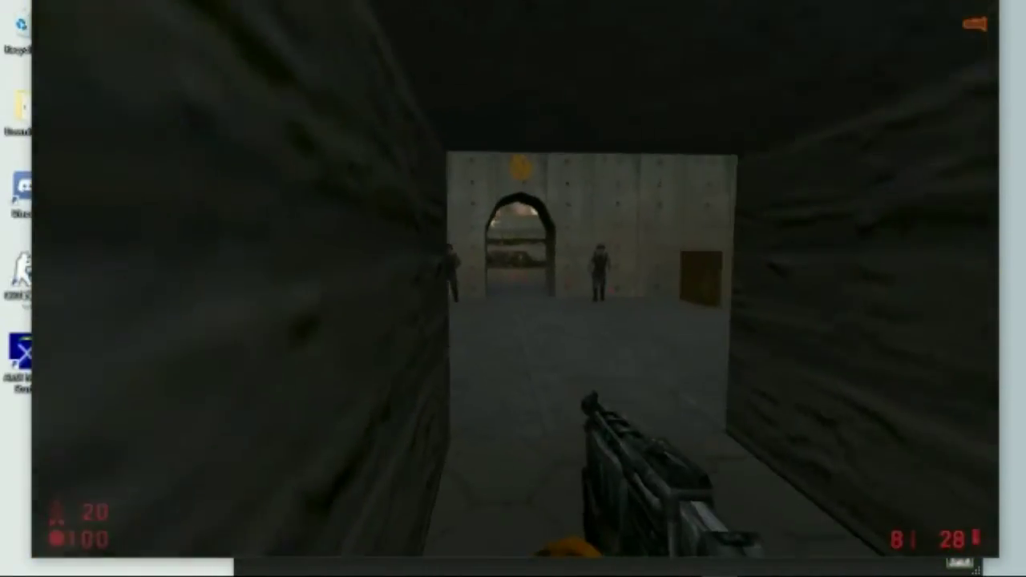
{"action": "scroll", "coordinate": [515, 278], "scroll_direction": "up", "scroll_amount": 2}
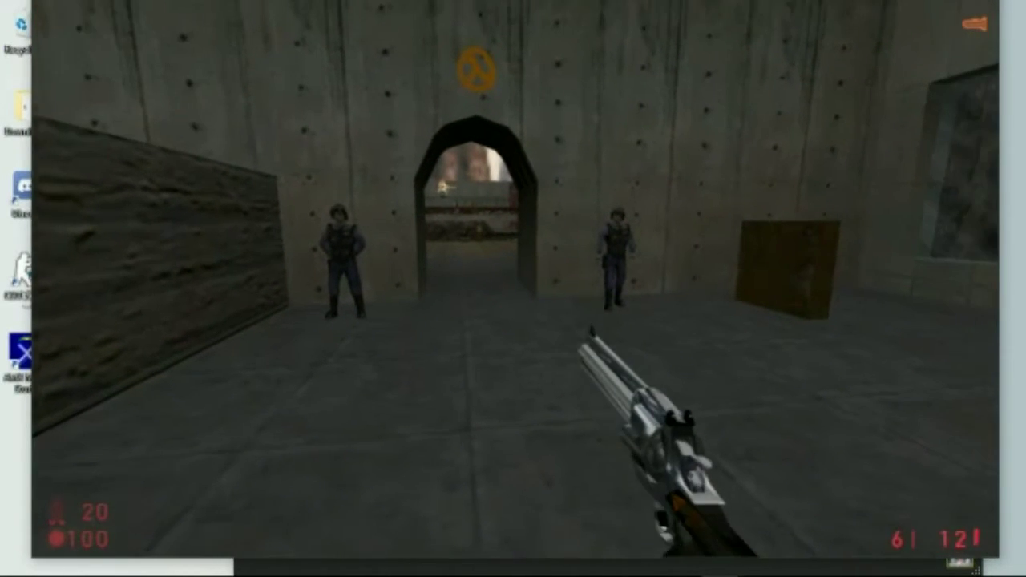
{"action": "key", "text": "Escape"}
{"action": "key", "text": "Escape"}
{"action": "key", "text": "w"}
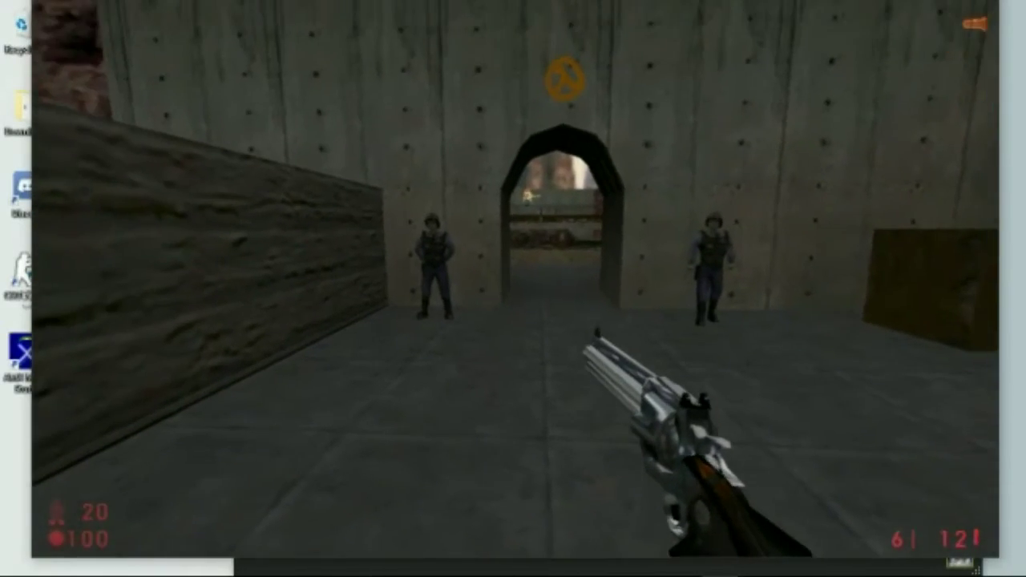
{"action": "key", "text": "w"}
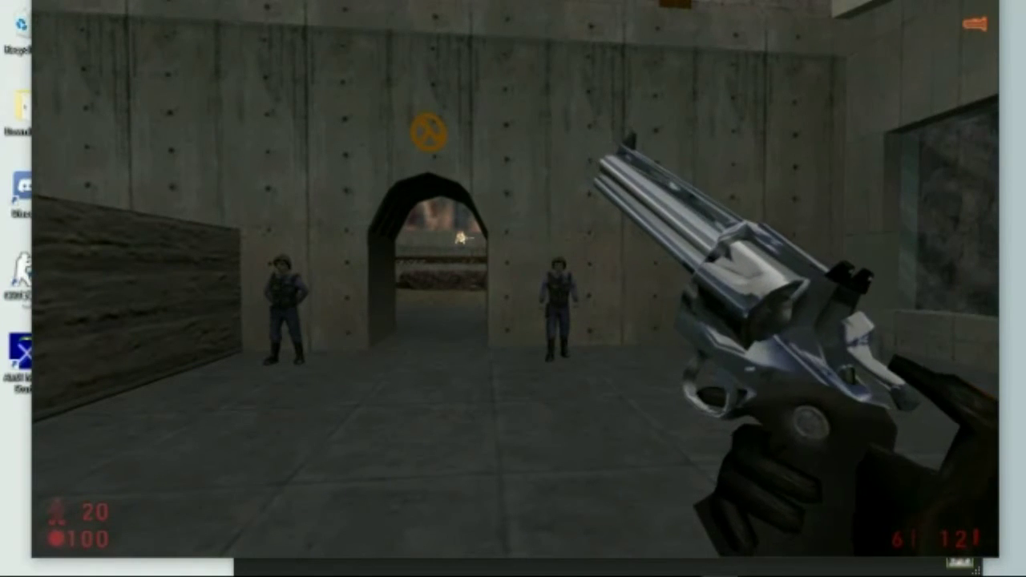
{"action": "key", "text": "w"}
{"action": "left_click", "coordinate": [513, 280]}
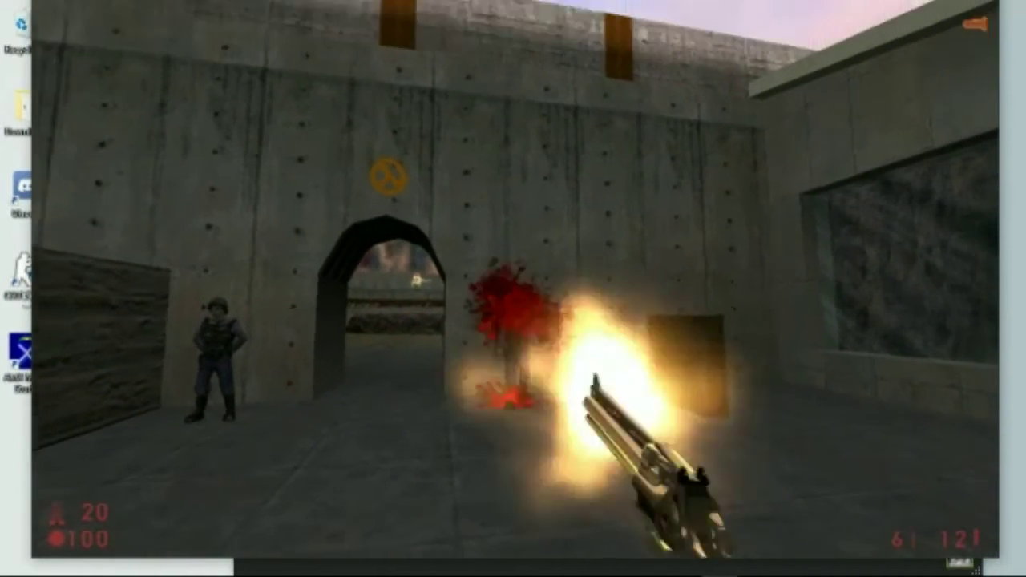
{"action": "key", "text": "r"}
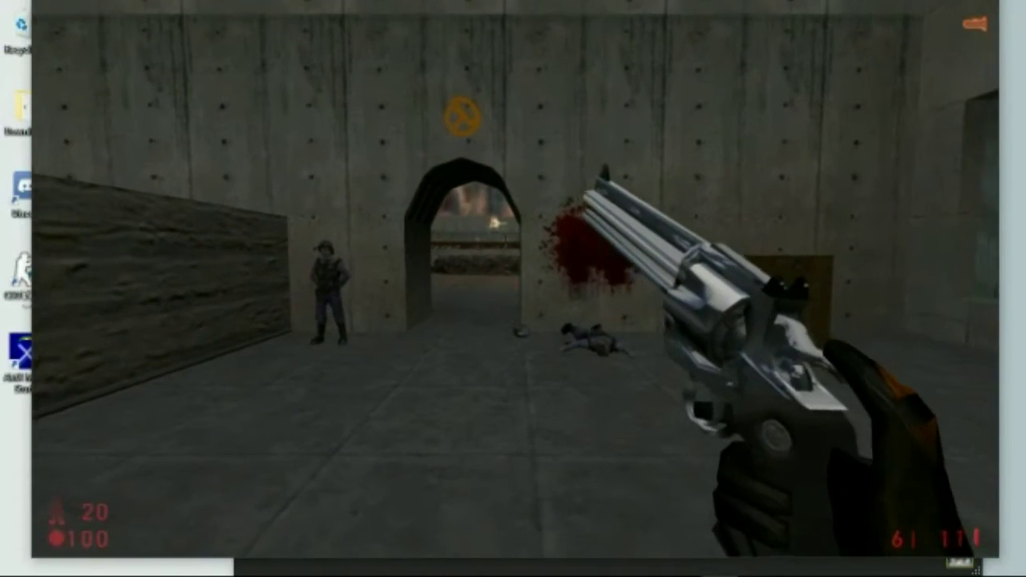
{"action": "key", "text": "s"}
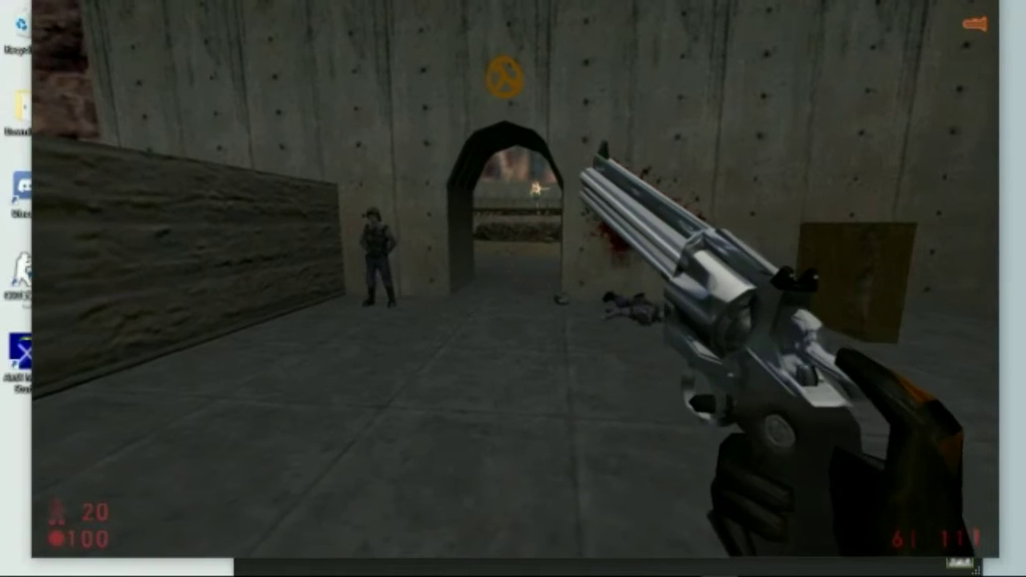
{"action": "key", "text": "w"}
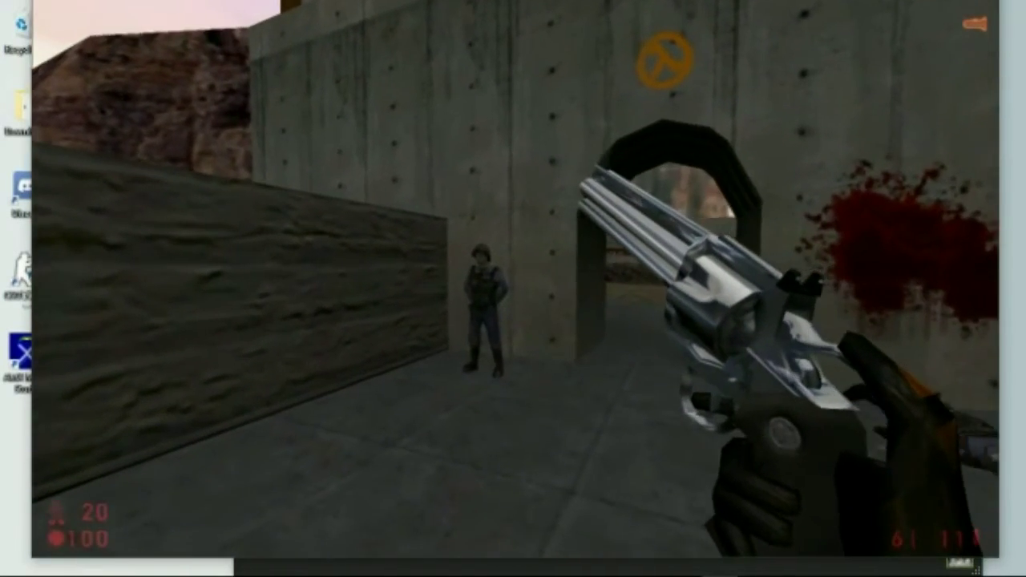
{"action": "key", "text": "a"}
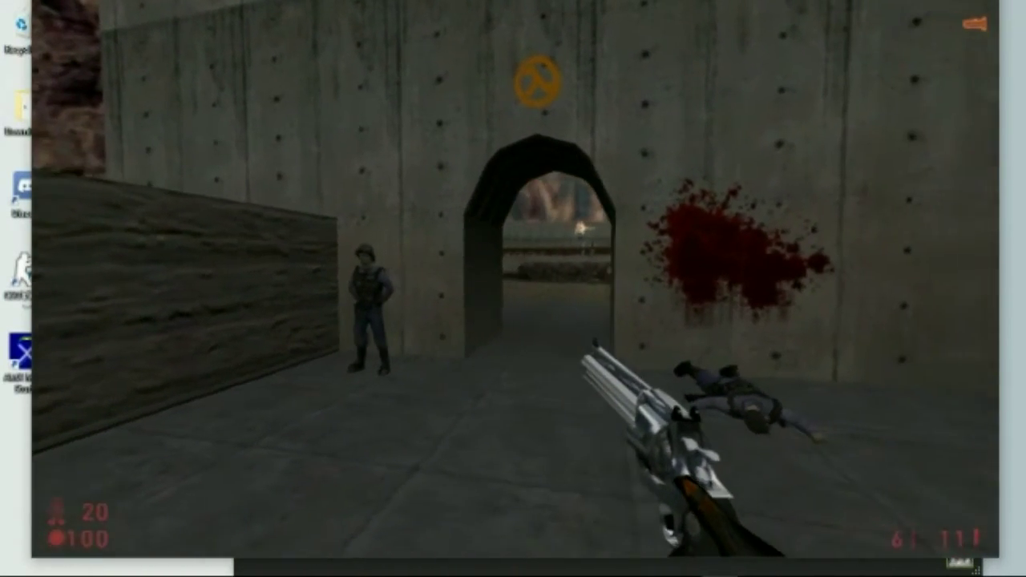